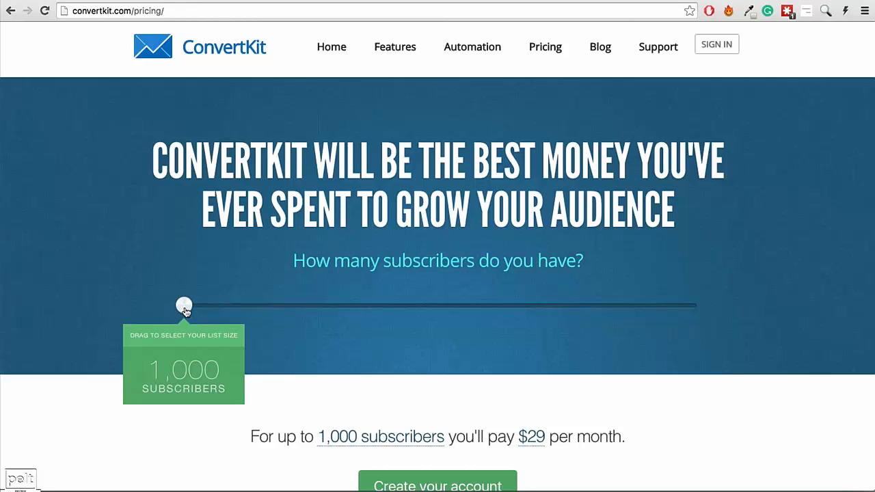
- Check ConvertKit's monthly price for 5,000, 15,000 and 500,000 subscribers, then return the list size to 1,000
drag(184, 308, 212, 311)
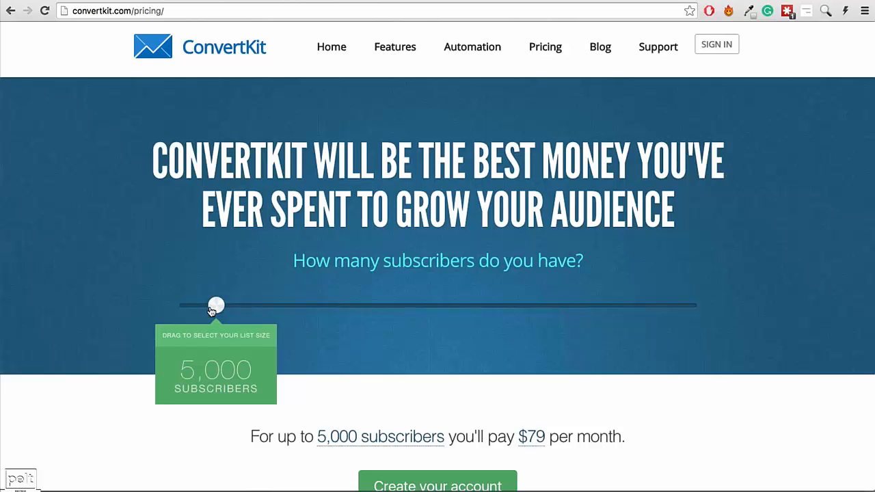
drag(212, 311, 260, 311)
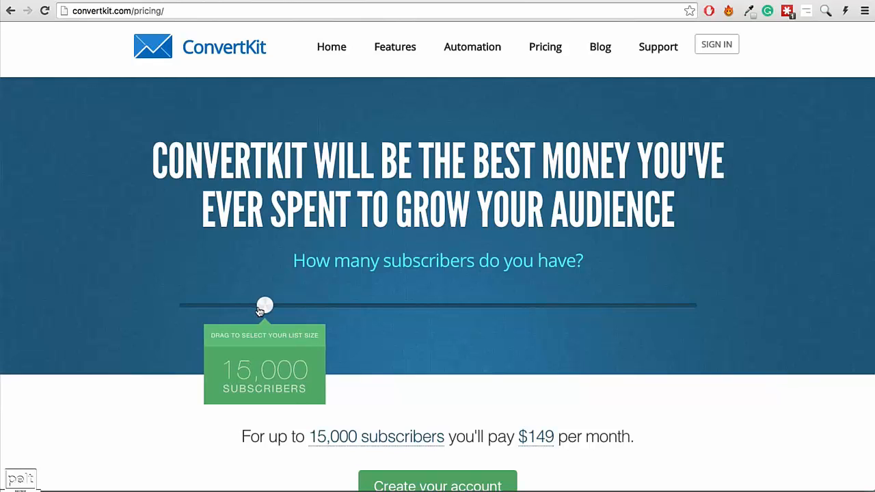
drag(270, 311, 687, 311)
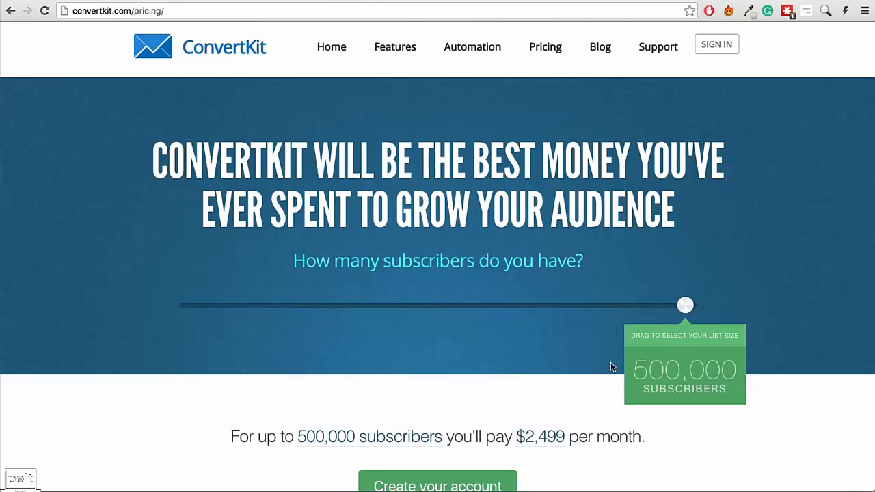
drag(652, 309, 184, 305)
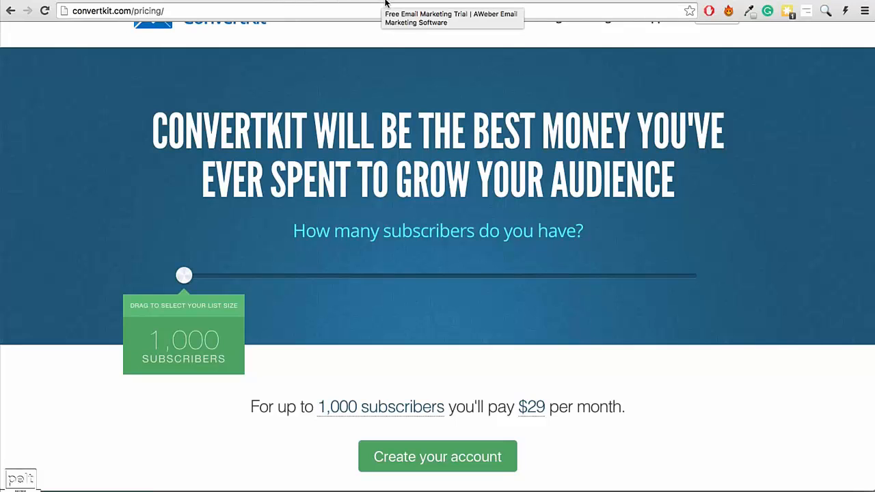
- Switch to the Ontraport and Infusionsoft pricing pages and review their monthly plans
click(591, 2)
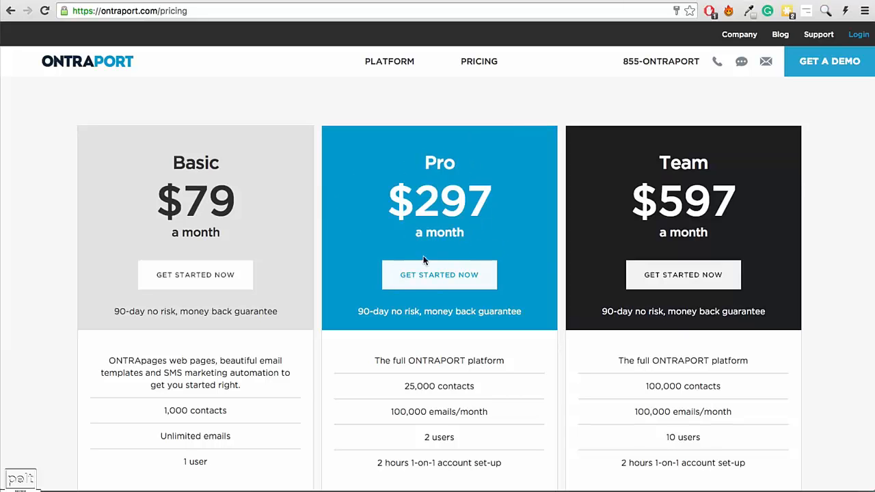
click(682, 1)
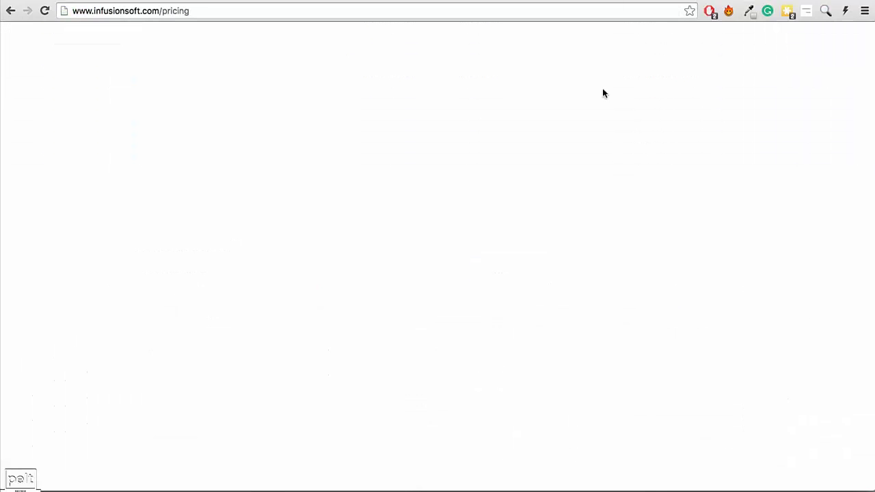
scroll(527, 172, down, 2)
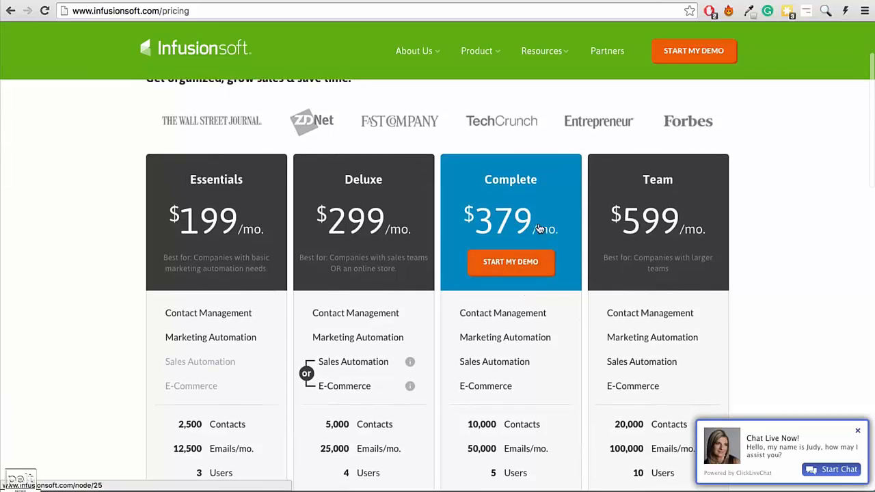
scroll(563, 182, down, 3)
scroll(512, 200, up, 1)
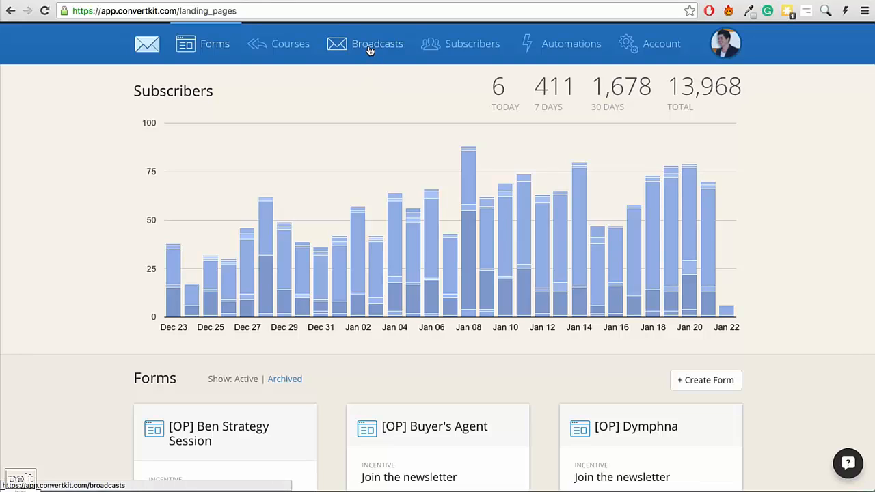
- Create a new broadcast in ConvertKit and include only subscribers tagged [OP] General as recipients
click(369, 51)
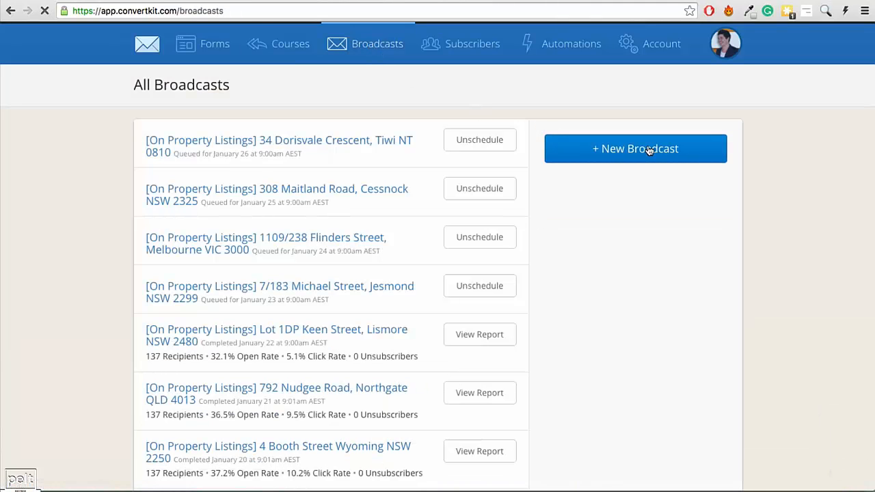
click(636, 149)
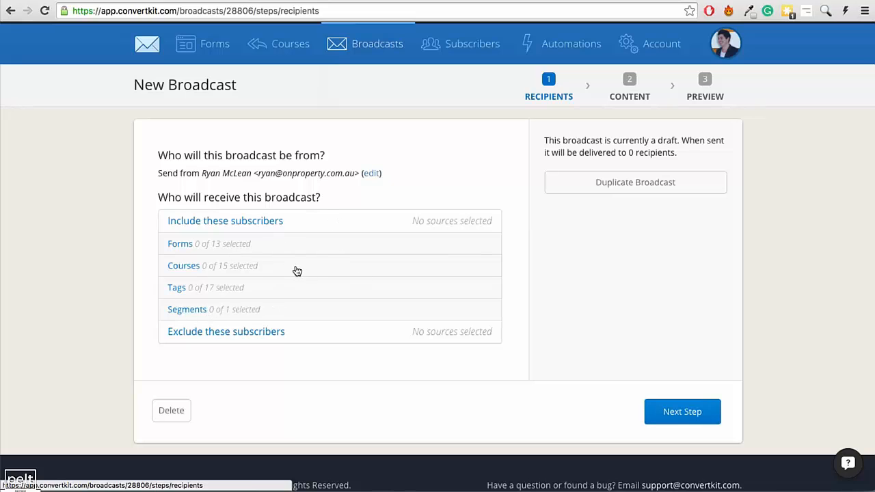
click(212, 288)
scroll(295, 303, down, 3)
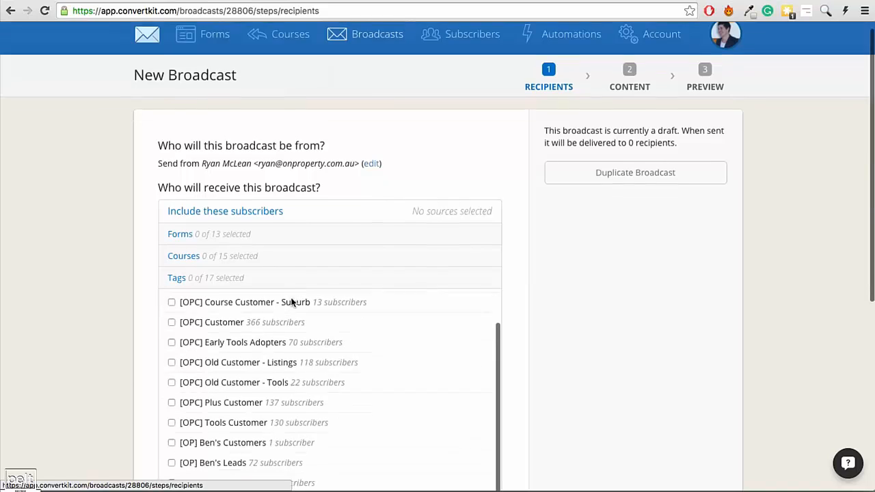
click(171, 302)
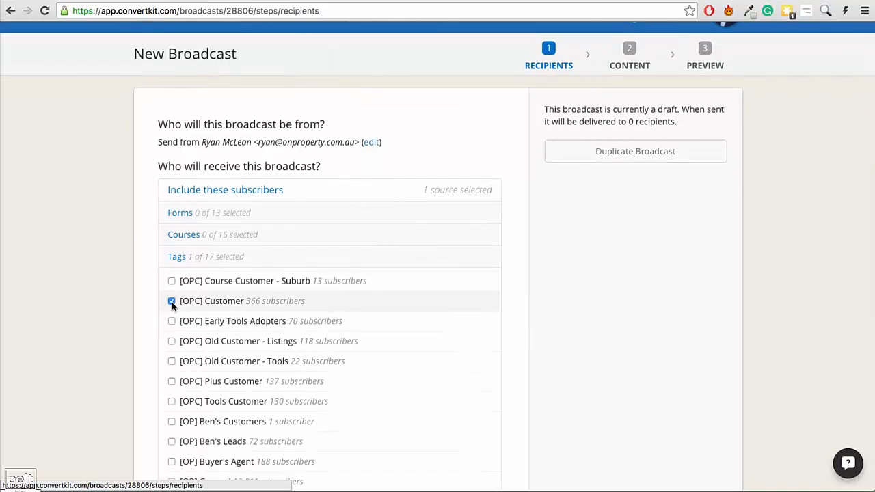
click(171, 301)
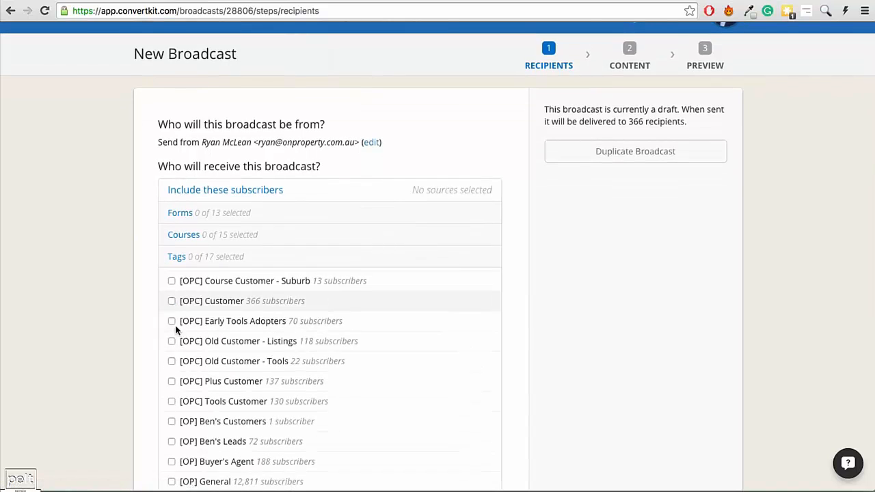
scroll(179, 404, down, 3)
click(172, 360)
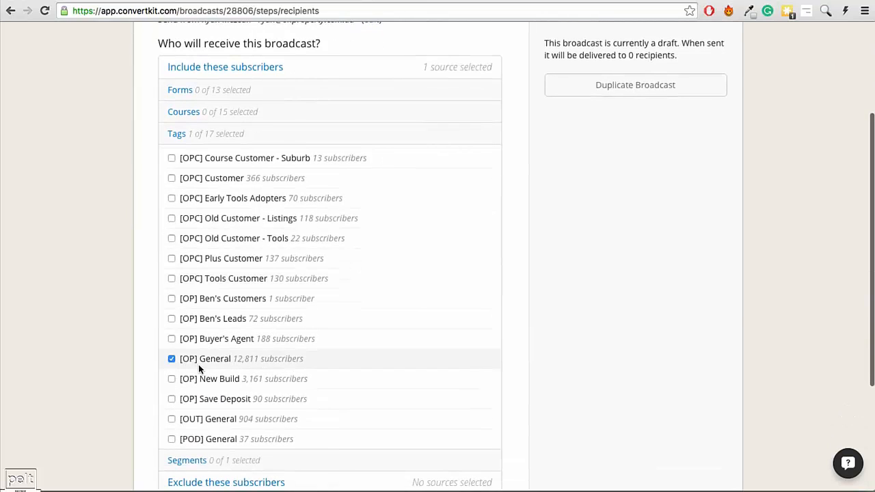
click(220, 137)
- Exclude subscribers tagged [OPC] Customer from the broadcast and proceed to its content
click(243, 309)
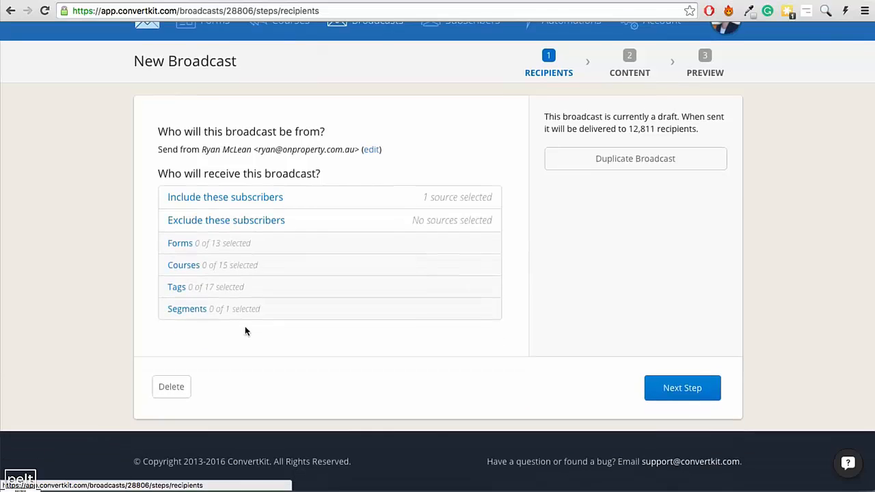
click(193, 290)
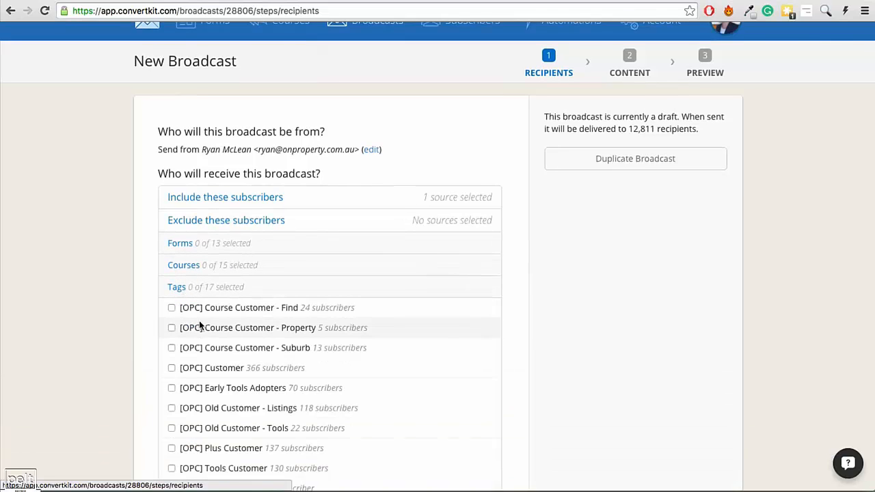
click(171, 368)
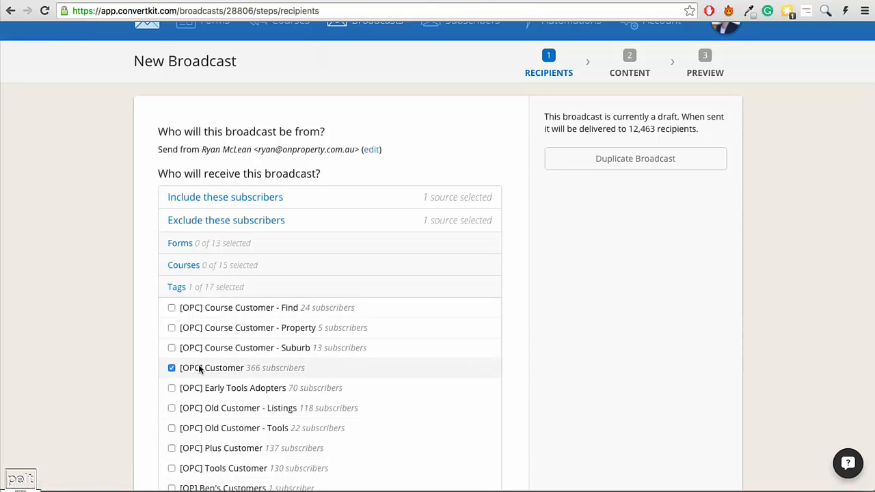
click(217, 294)
click(665, 391)
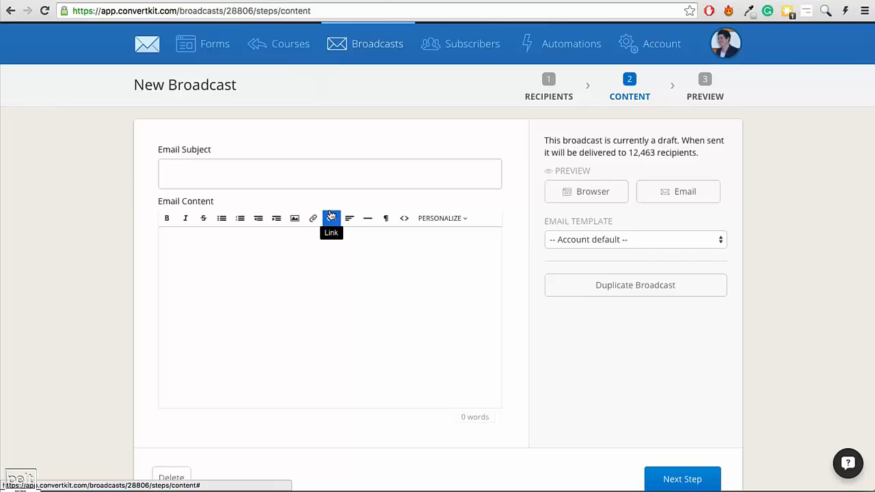
- Enter "Email Subject" as the subject and "Email Content" as the body, keeping the account default template
click(251, 270)
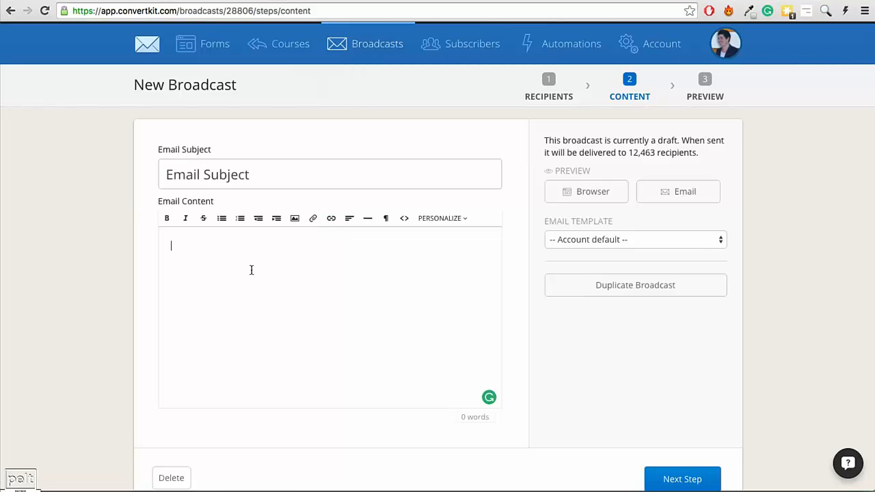
click(573, 245)
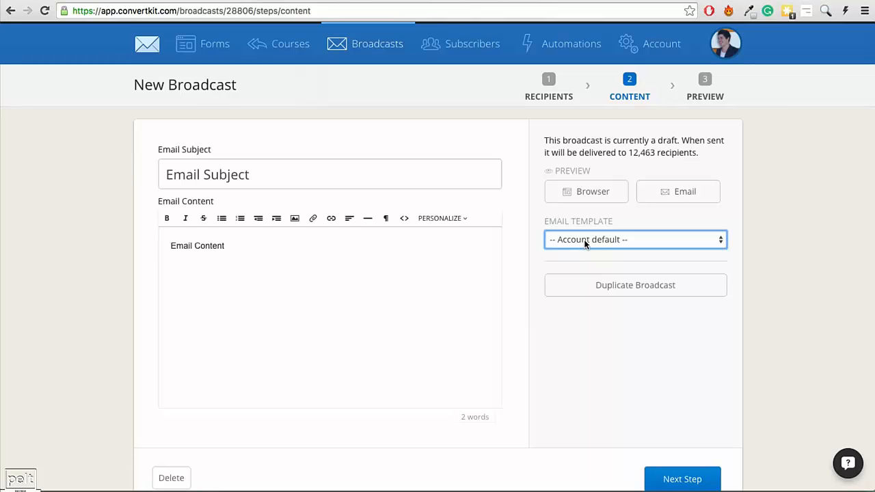
click(584, 239)
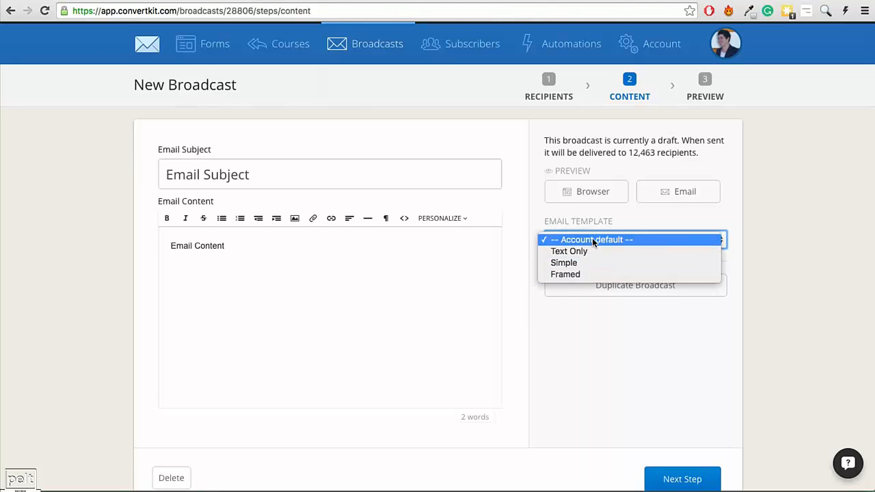
click(592, 239)
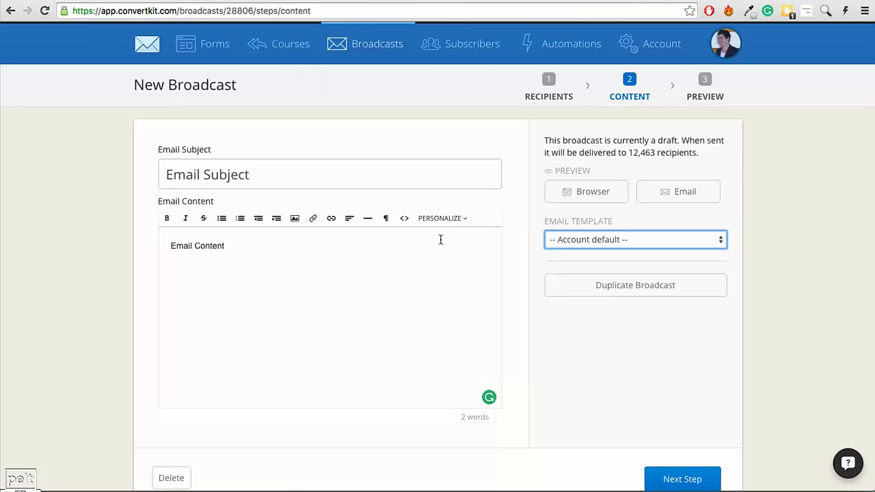
- Inspect the HTML source of the email body and return to the formatted view
click(404, 218)
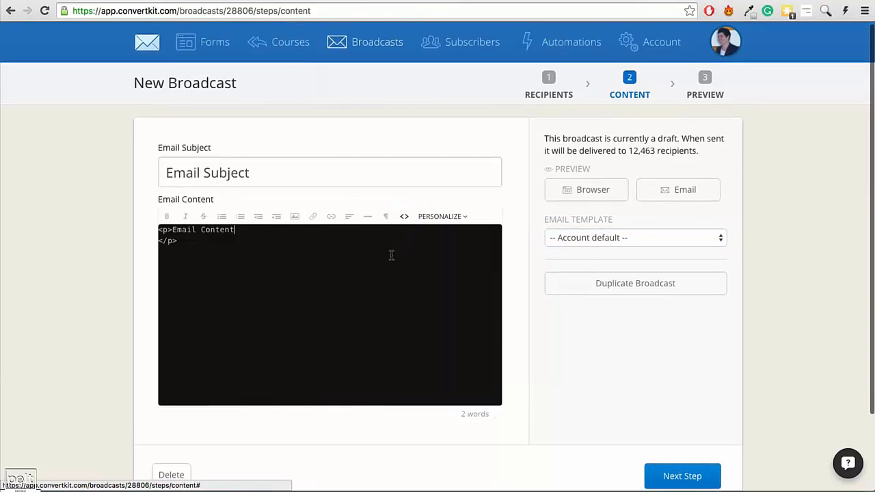
click(405, 218)
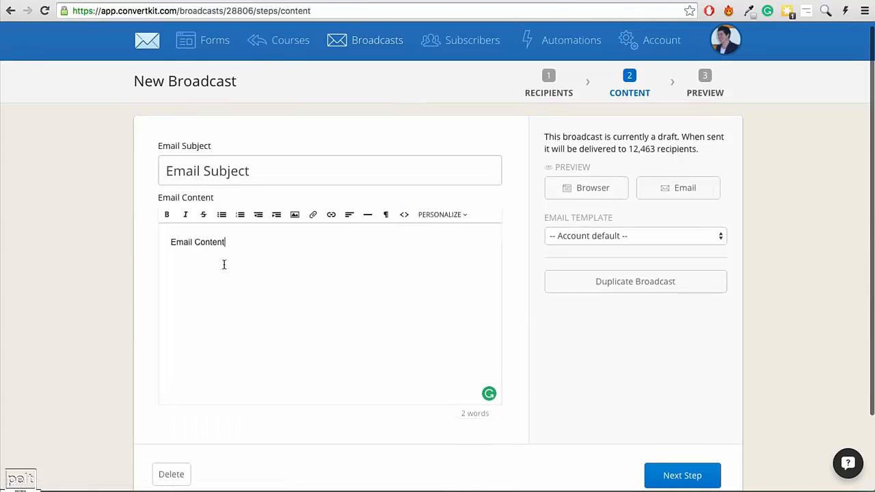
drag(224, 242, 160, 241)
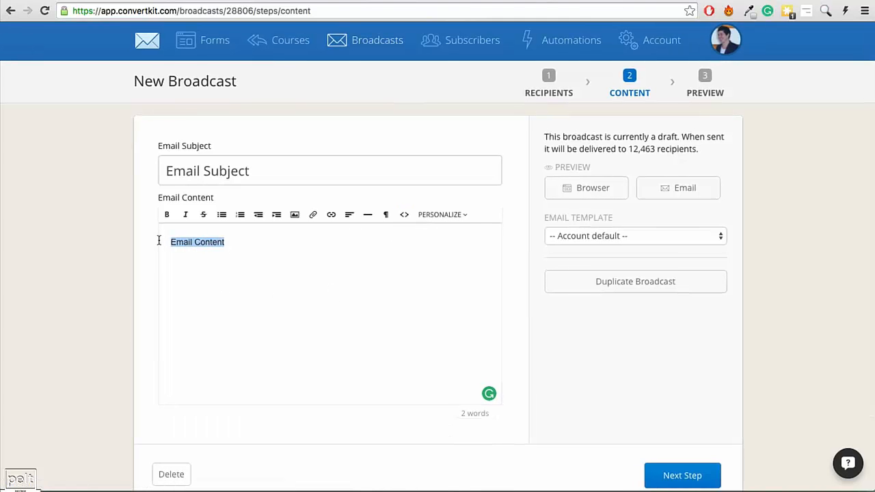
- Preview the email in a browser window, then open the broadcast's send time for editing in the final stage
click(672, 195)
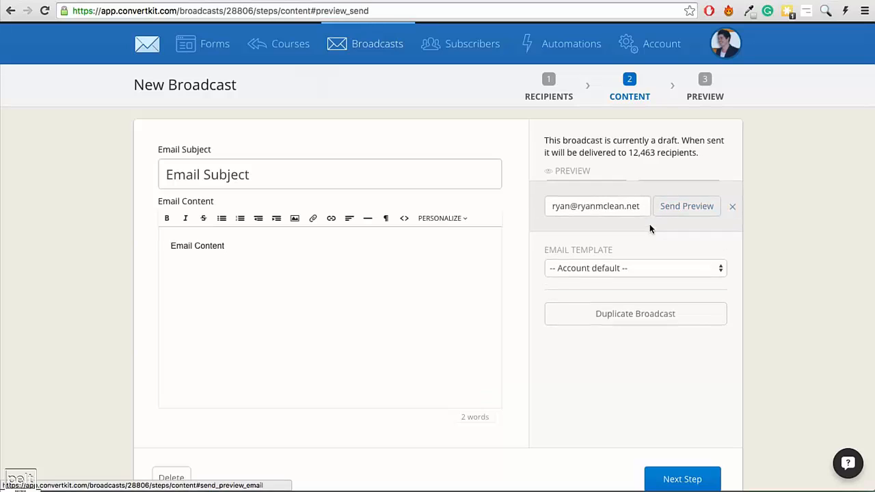
click(733, 207)
click(579, 192)
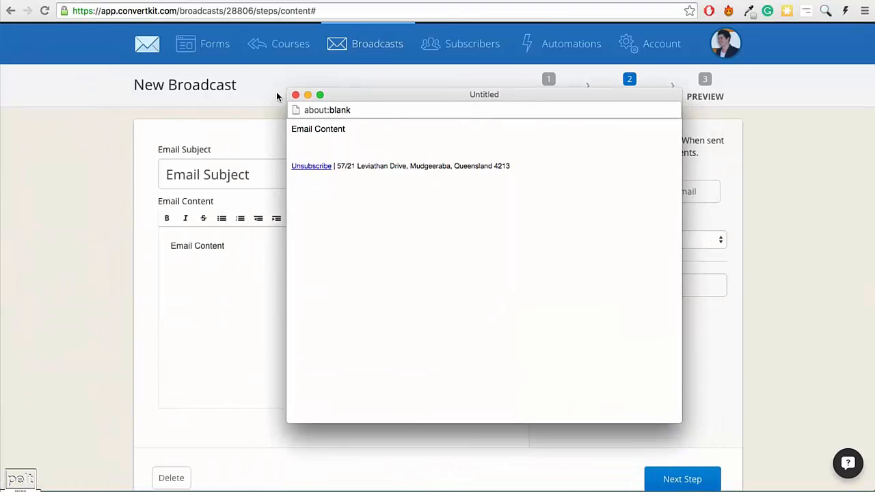
click(295, 95)
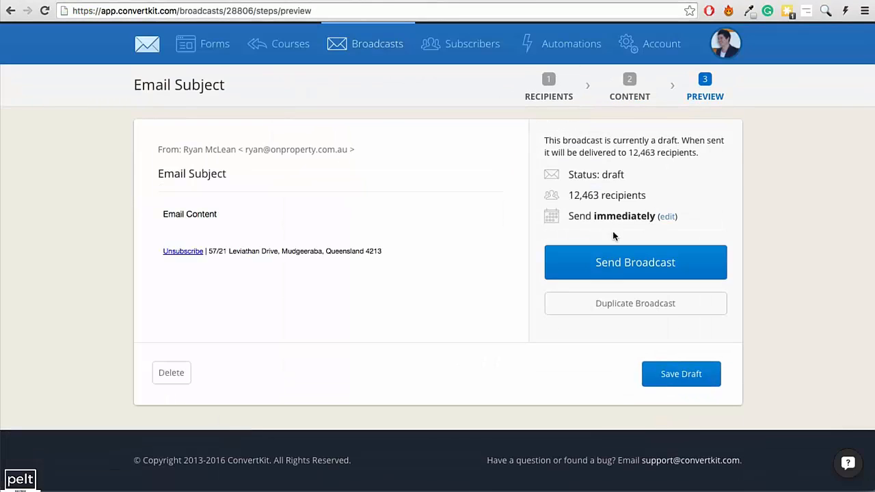
click(667, 217)
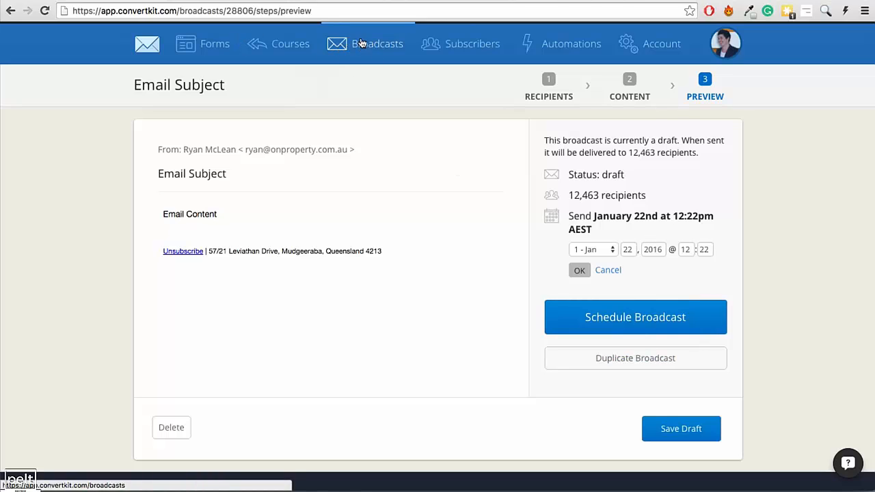
- Create a new course named "Example 1 Course"
click(279, 52)
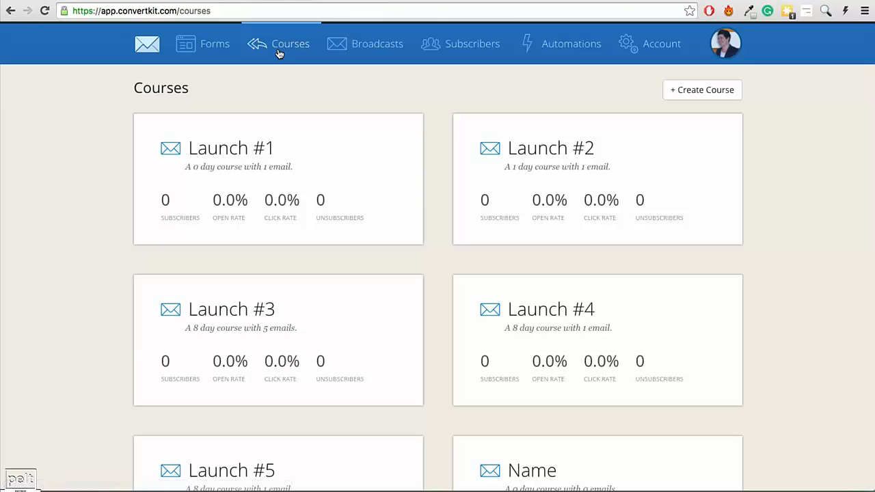
click(687, 92)
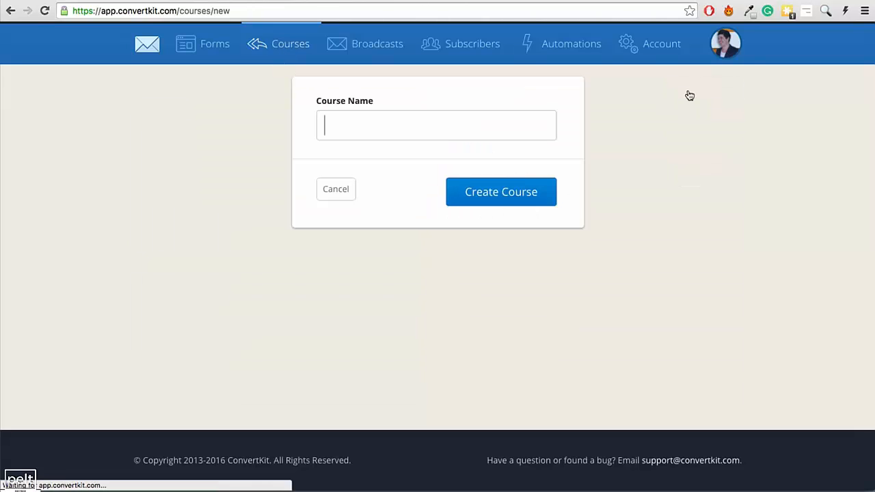
text(Example 1 Course)
click(503, 194)
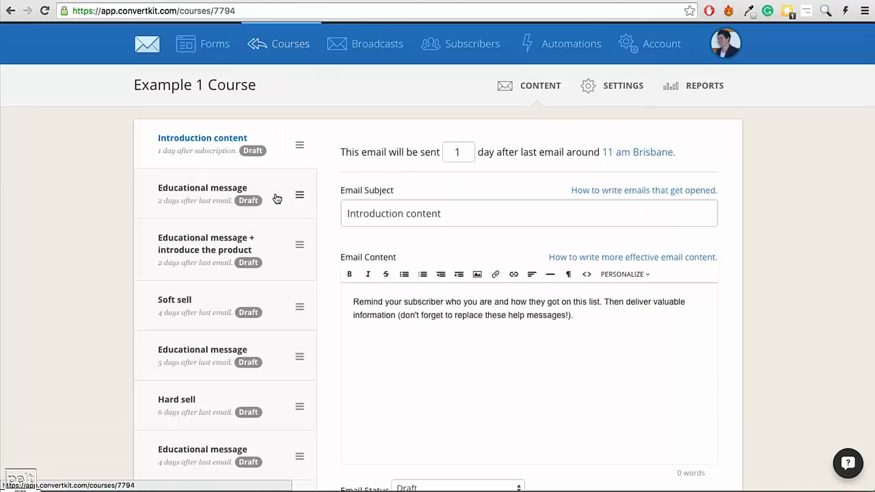
- Look through the course's default emails, from the product introduction to the Hard sell message
scroll(351, 157, down, 1)
click(188, 219)
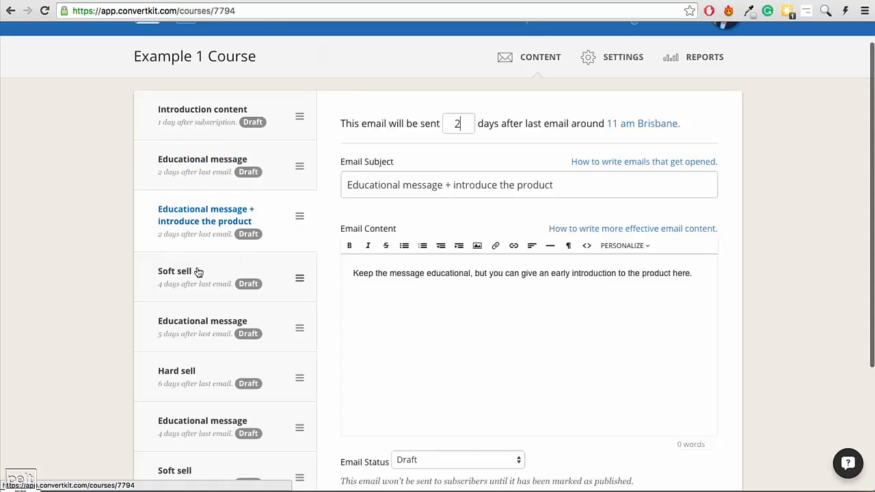
click(195, 273)
click(215, 335)
click(210, 361)
scroll(209, 361, down, 3)
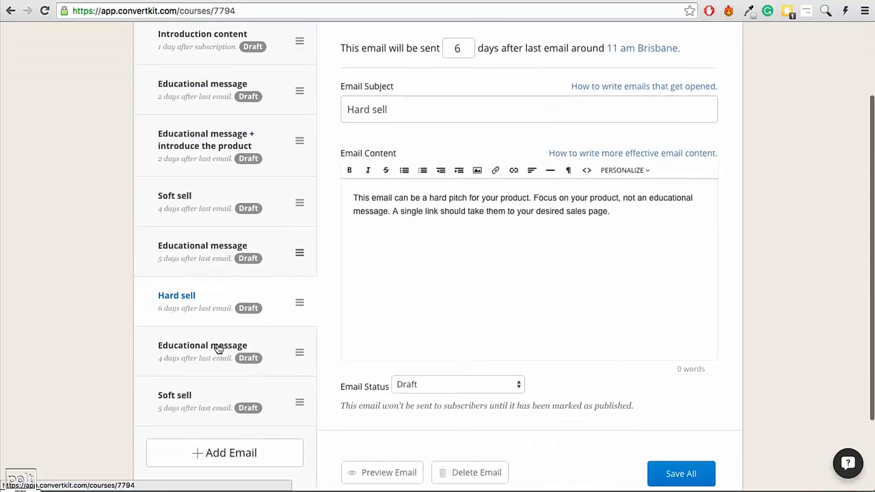
- Move the last Soft sell email above the 5-day Educational message, and the 4-day Soft sell above "Educational message + introduce the product"
drag(296, 385, 301, 315)
scroll(299, 244, up, 3)
click(203, 292)
click(181, 241)
click(307, 264)
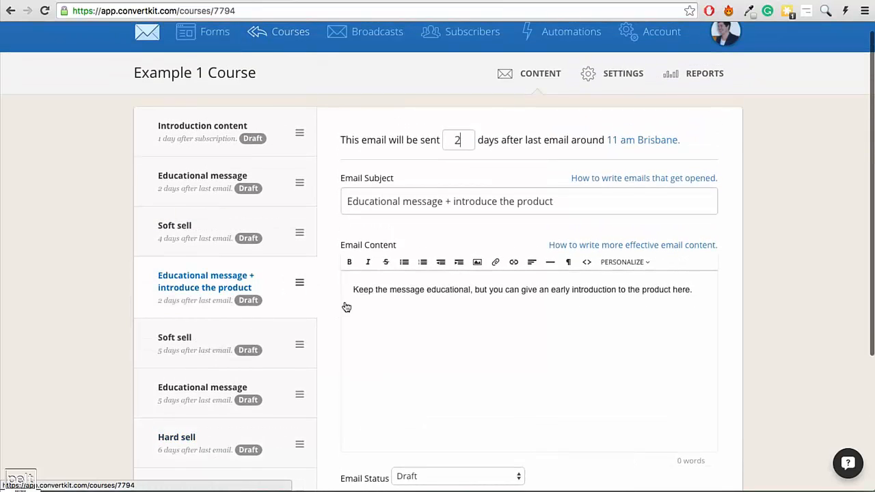
- Replace the body text of the "Educational message + introduce the product" email with "dsfsdgsdf"
triple_click(445, 299)
text(dsfsdgsdf)
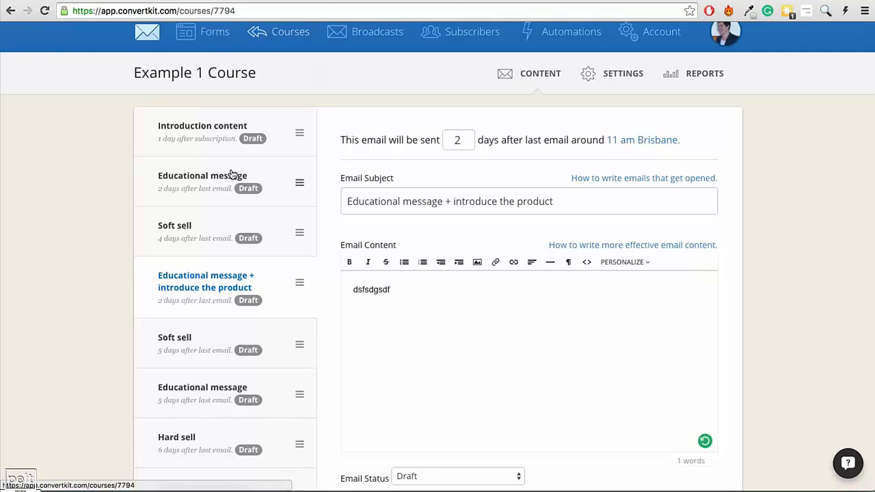
- Review the first four course emails, from Introduction content to "Educational message + introduce the product", including when each is sent
click(202, 138)
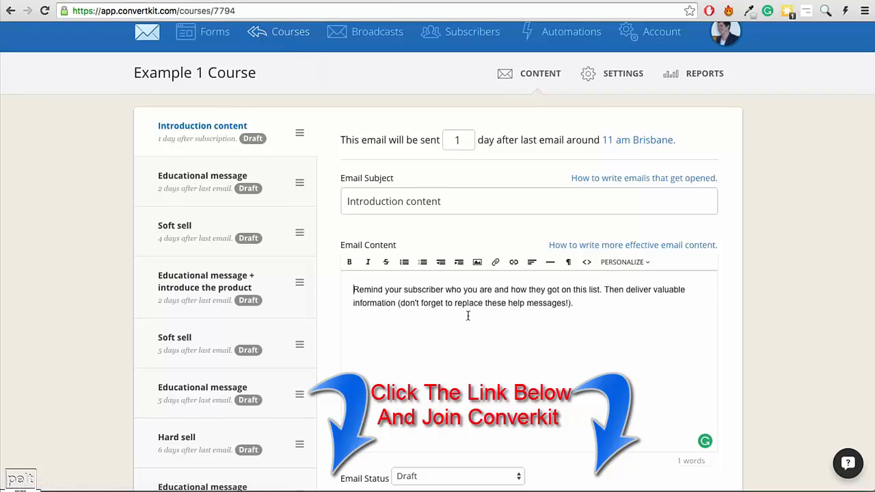
click(202, 190)
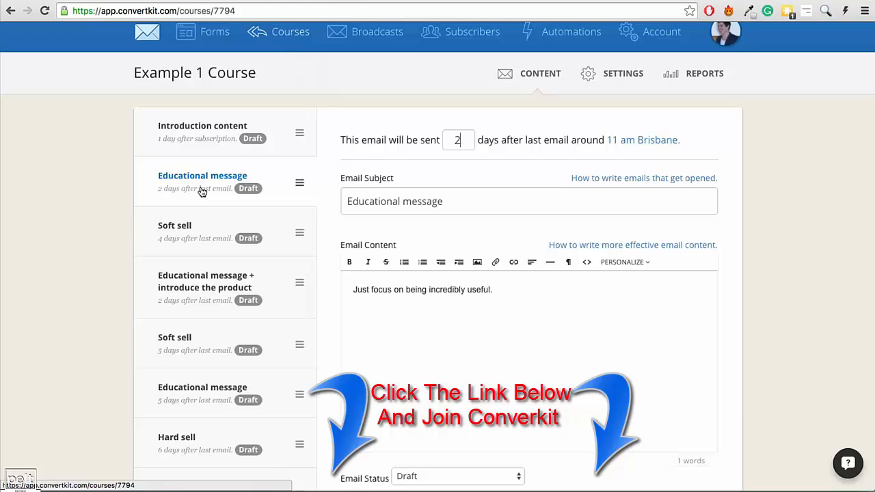
click(194, 228)
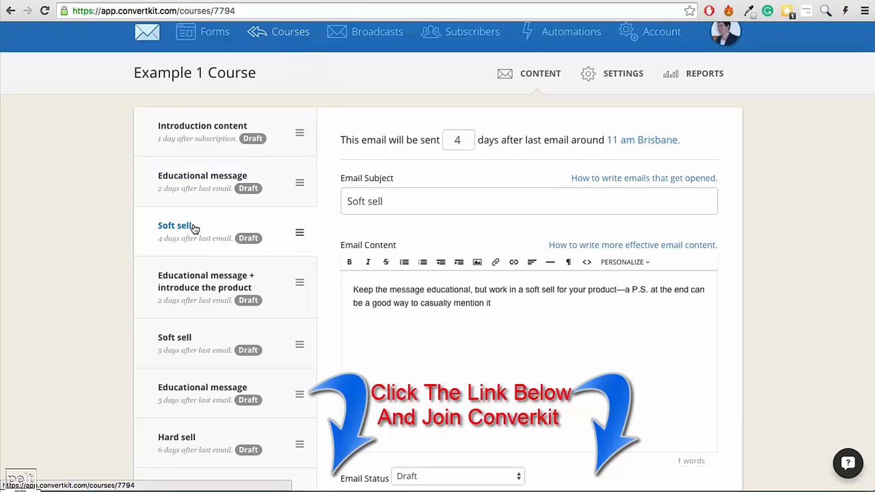
click(195, 144)
click(191, 181)
click(187, 238)
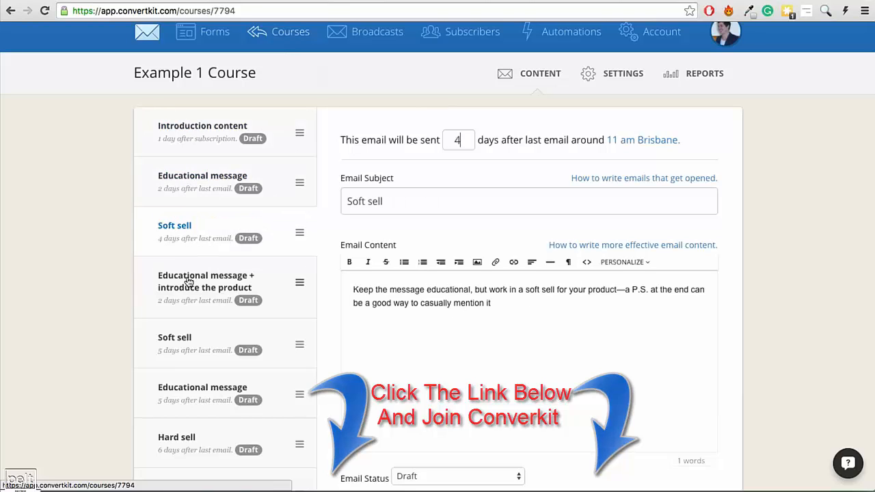
click(188, 282)
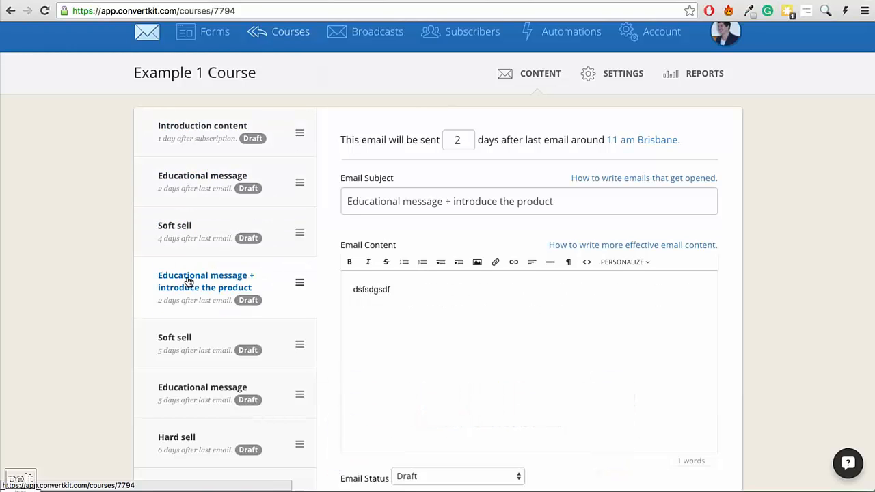
click(203, 143)
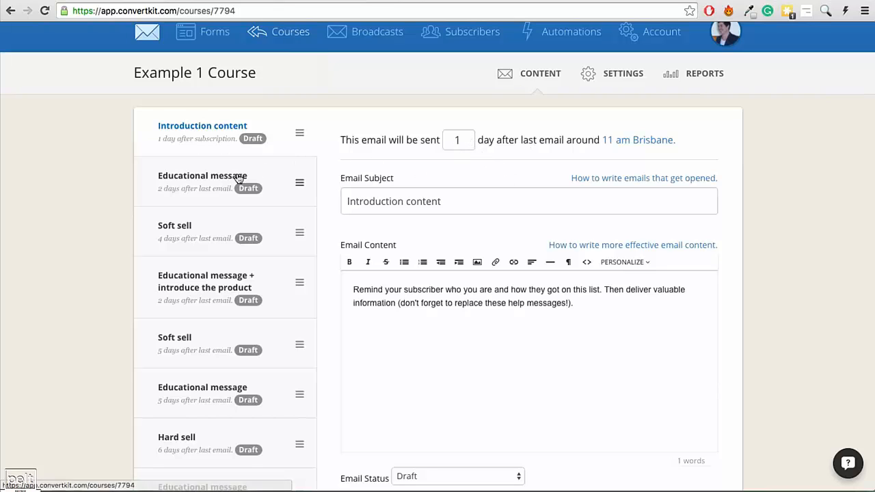
click(194, 186)
double_click(449, 142)
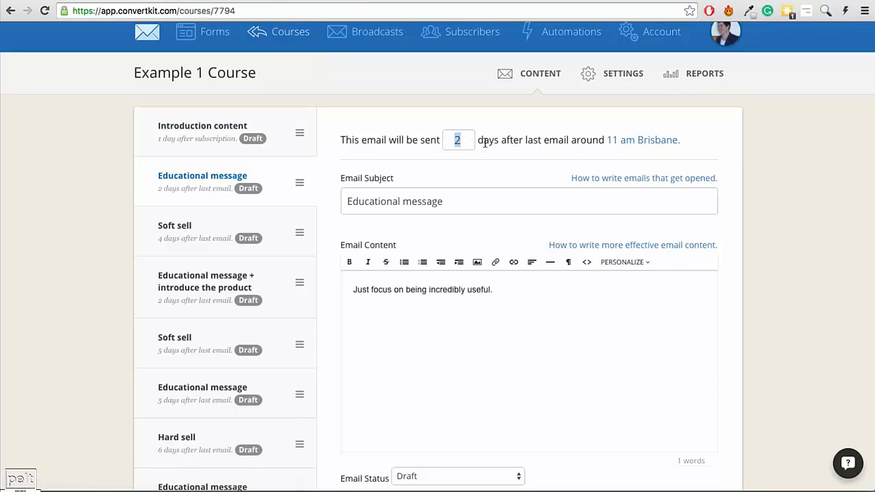
click(192, 244)
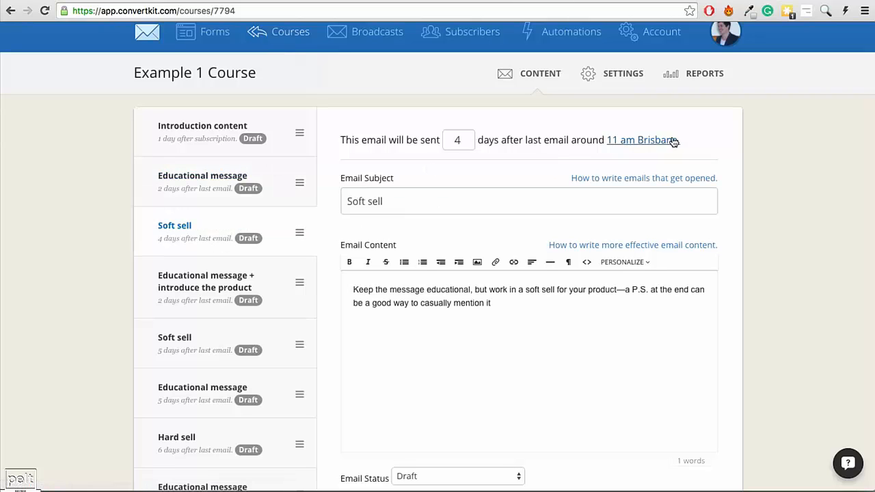
- Limit the course's sending days to Monday and Thursday and set the sending time to 8am
click(651, 142)
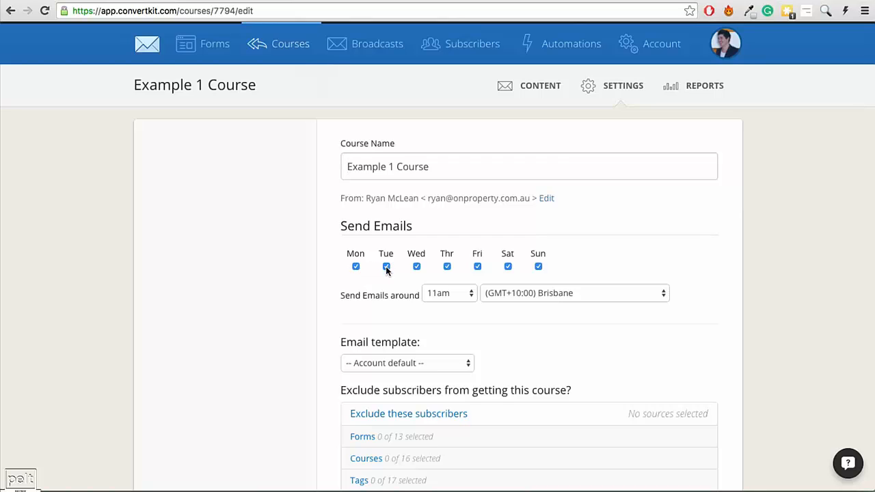
click(386, 267)
click(417, 266)
click(446, 266)
click(478, 266)
click(447, 267)
click(507, 267)
click(538, 266)
click(449, 292)
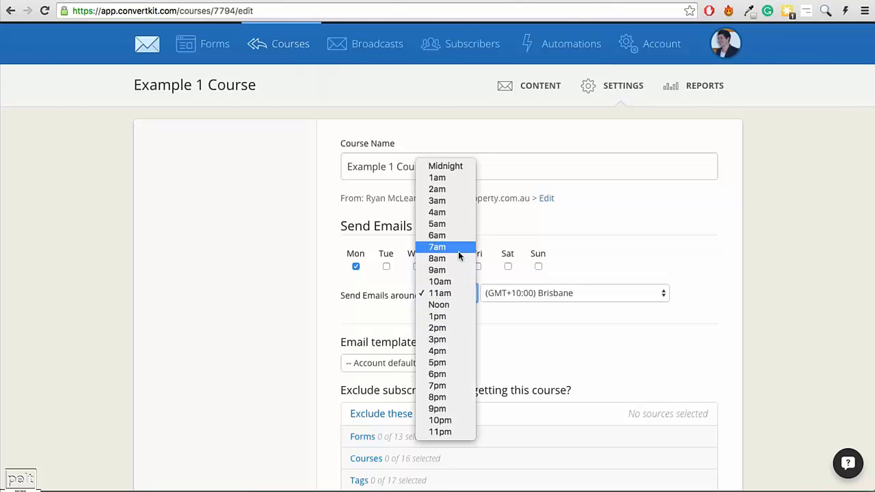
click(451, 260)
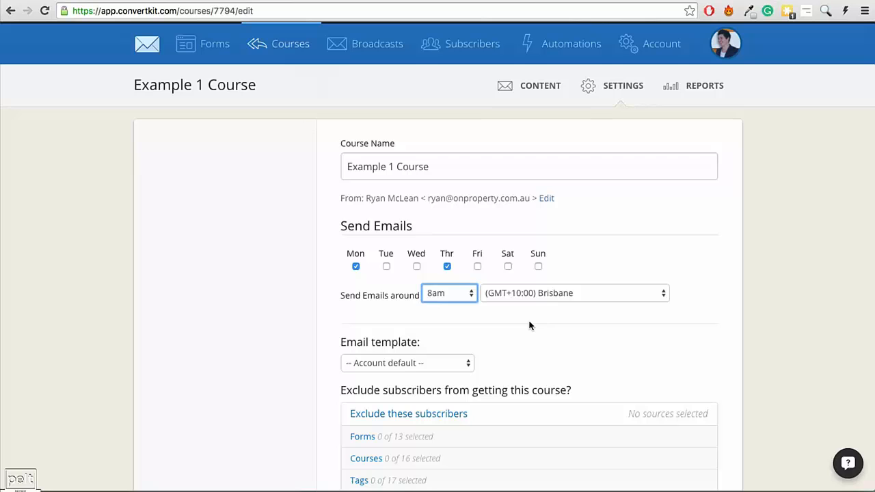
- Look over the remaining course settings and open the reports of the [OP] New Build Series Opt-In course
scroll(529, 325, down, 6)
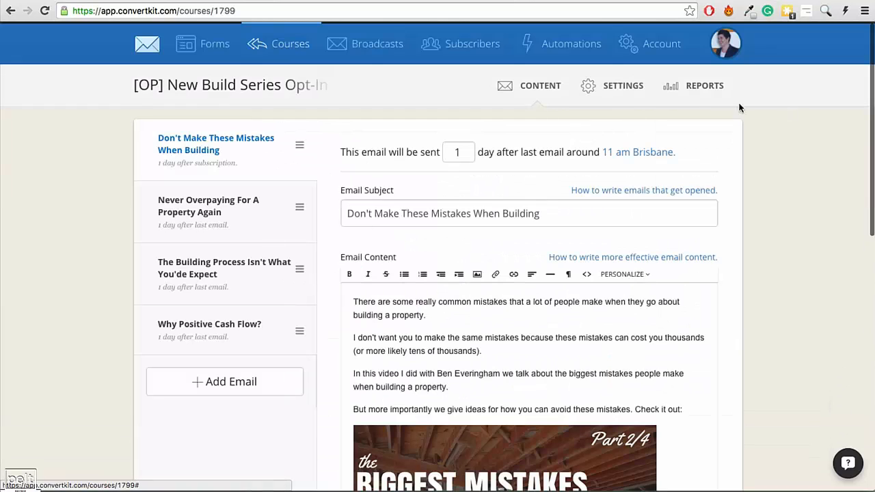
click(686, 87)
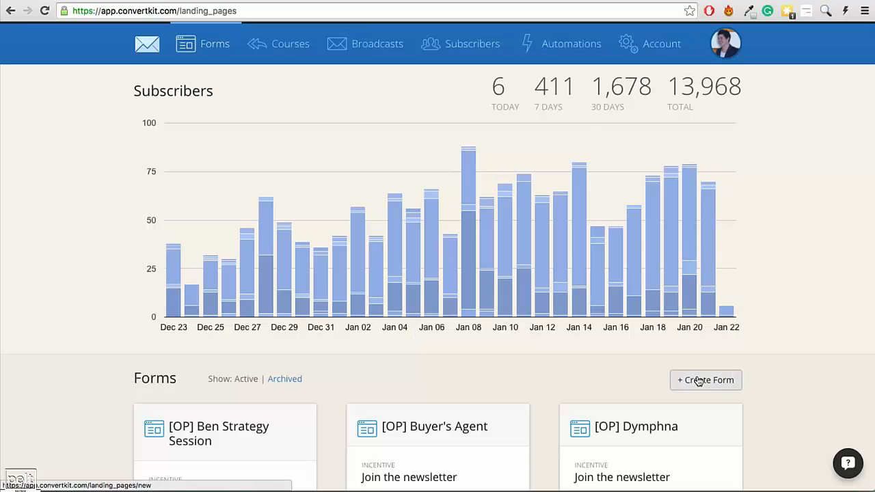
- Create a new embeddable form in the Full style and look over its style settings
click(704, 384)
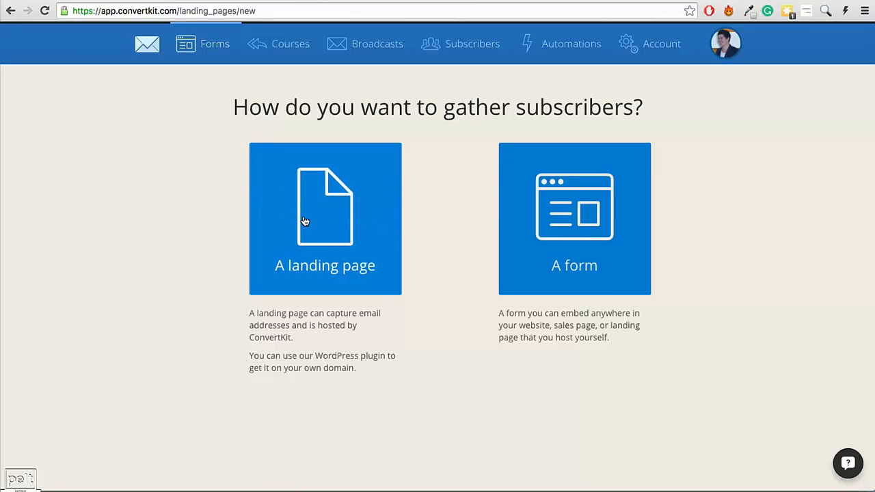
click(582, 226)
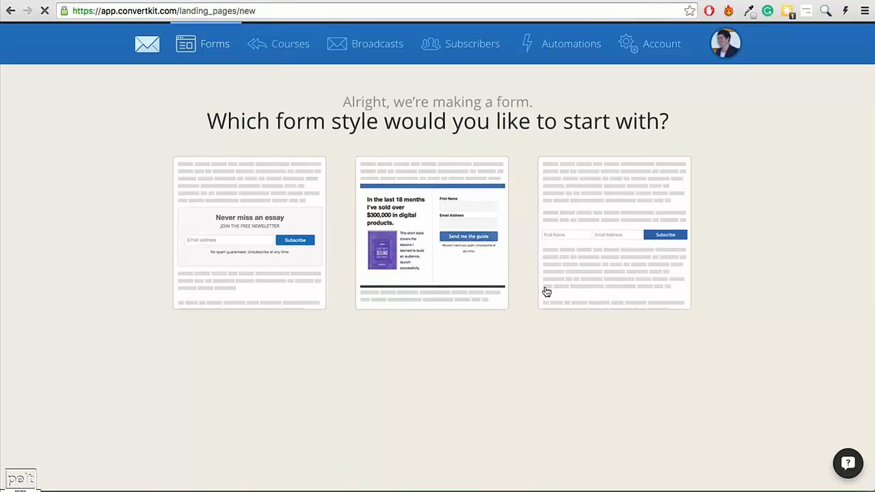
click(409, 293)
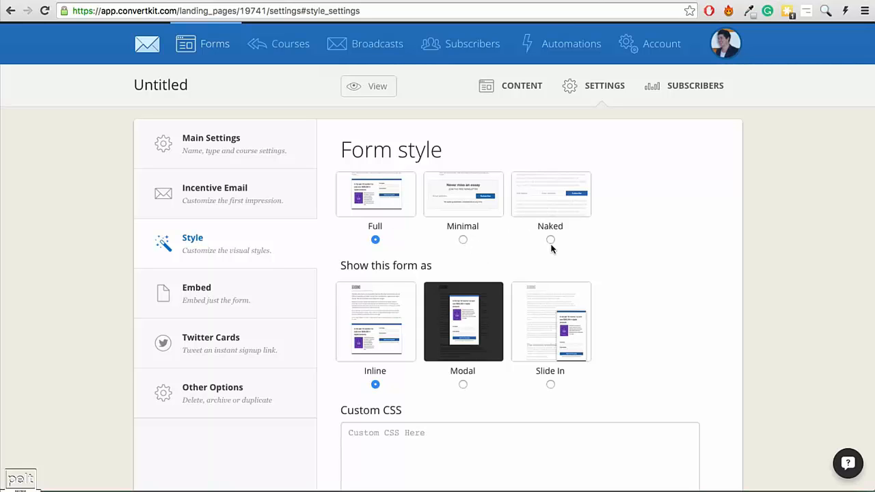
scroll(547, 248, down, 3)
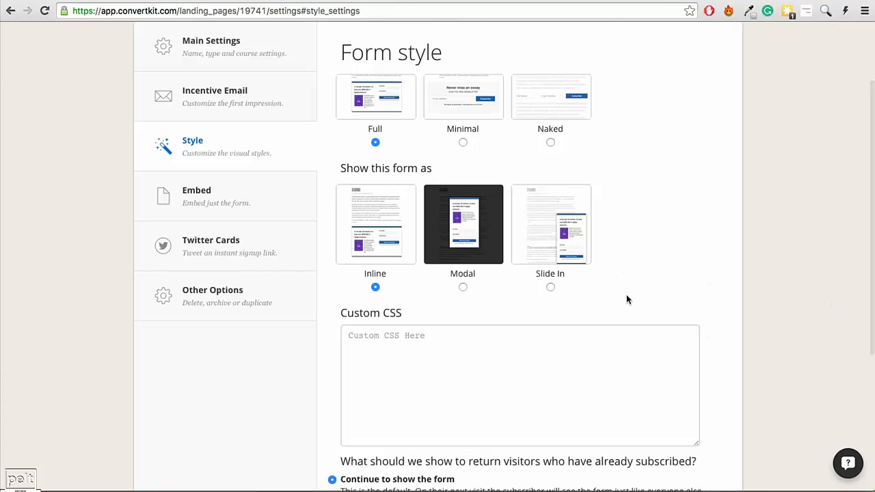
scroll(558, 261, up, 2)
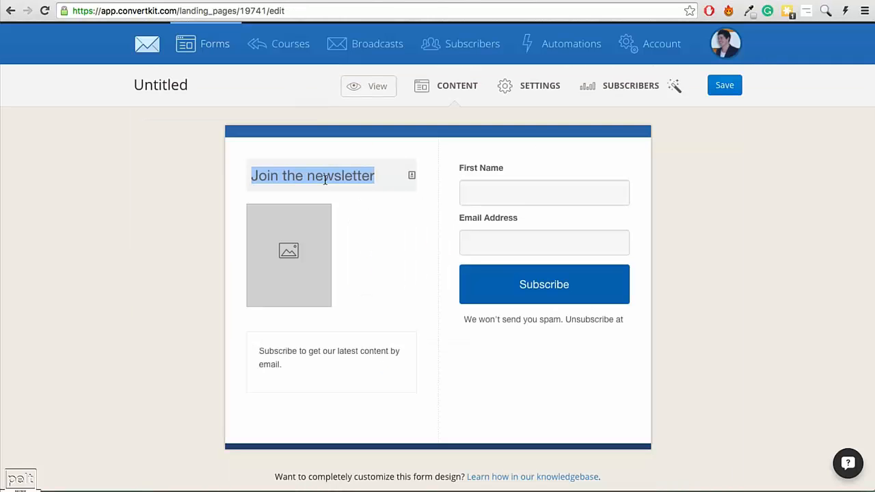
- Change the form's heading to "Sign Up Today" and browse the image files for its picture placeholder
text(Sign Up ea)
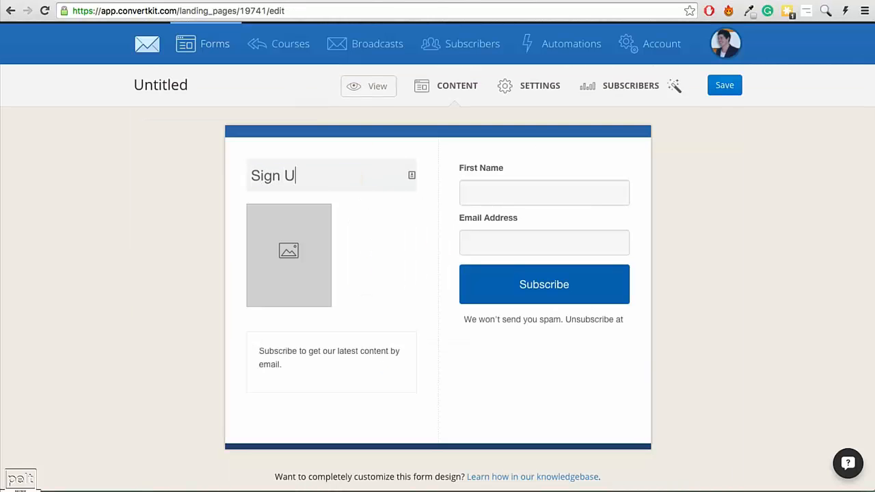
key(BackSpace)
key(BackSpace)
text(Ear)
key(BackSpace)
key(BackSpace)
key(BackSpace)
text(Today)
click(293, 266)
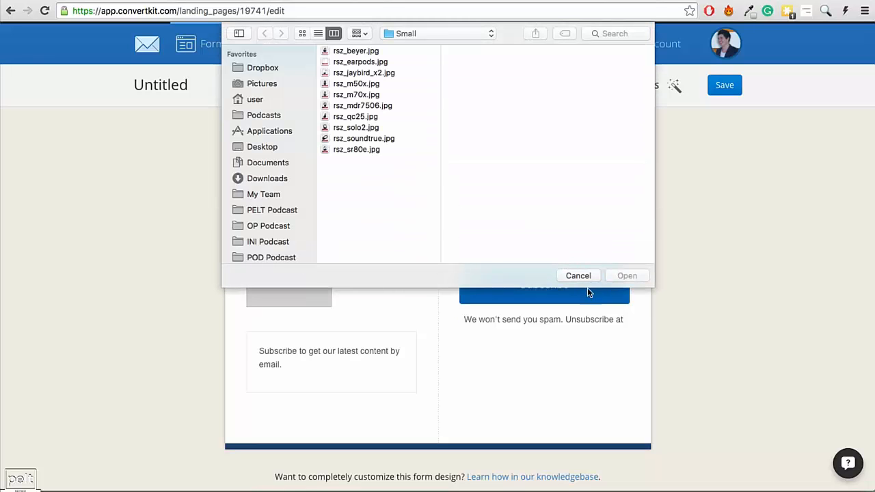
click(578, 277)
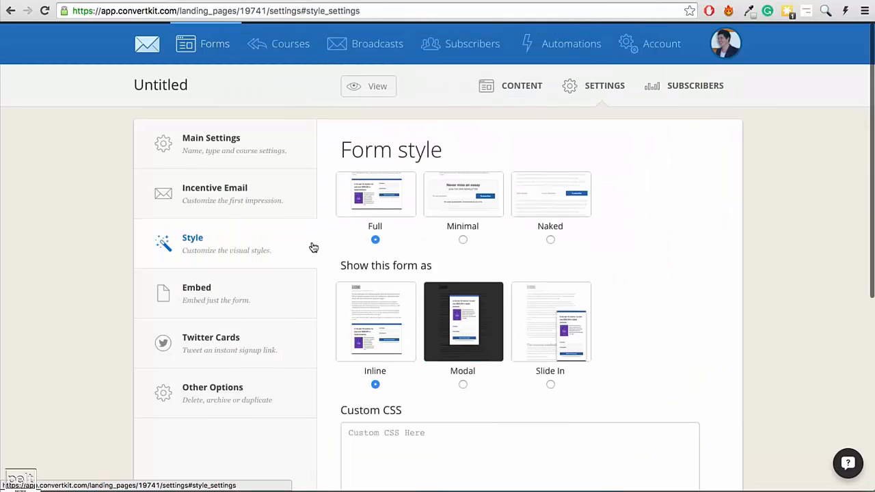
- Set the form to show custom content to return visitors who have already subscribed
scroll(311, 247, down, 5)
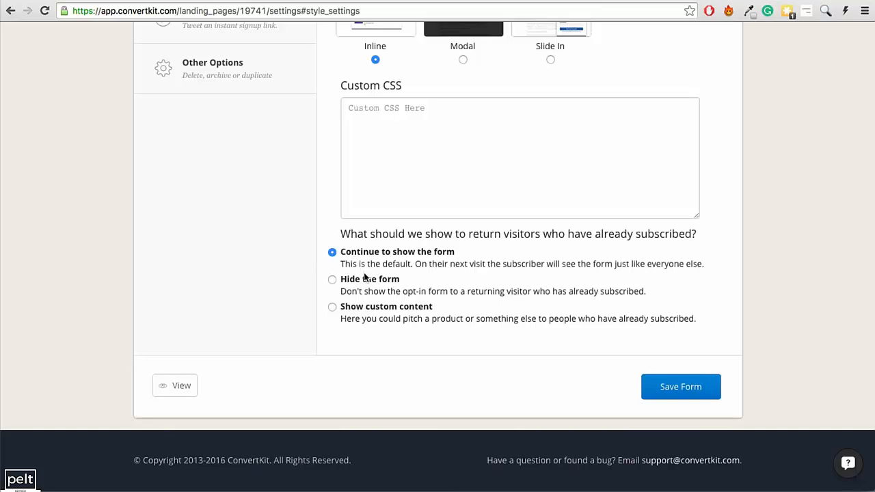
click(333, 307)
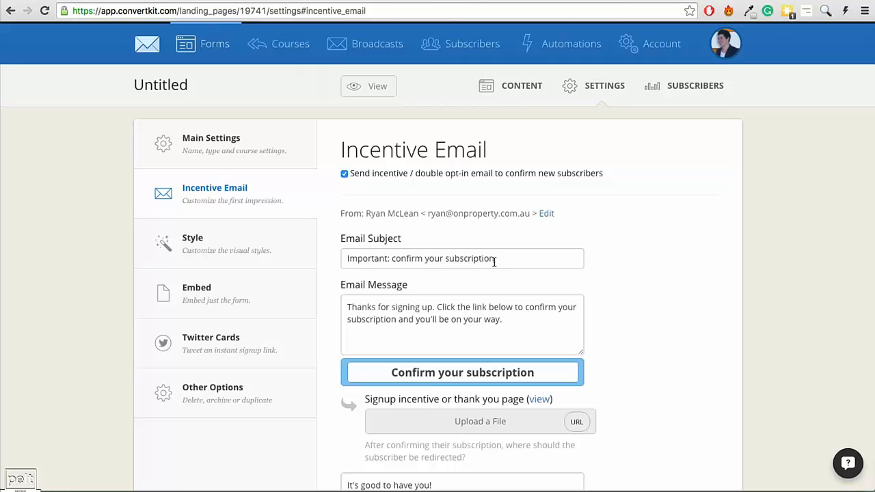
- Write the incentive email with subject "Here's Your Freebie", message "Click the link below to get it" and button text "Get My Freebie"
triple_click(495, 259)
text(Here's You)
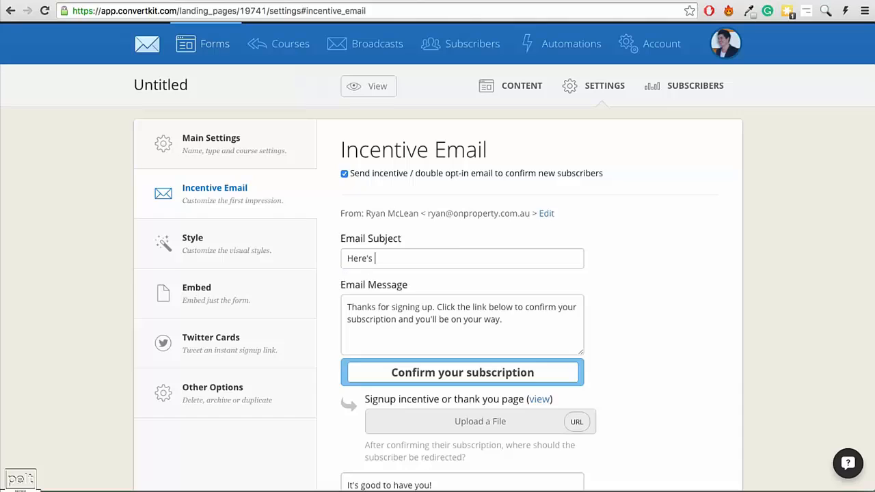
text(r Freebie)
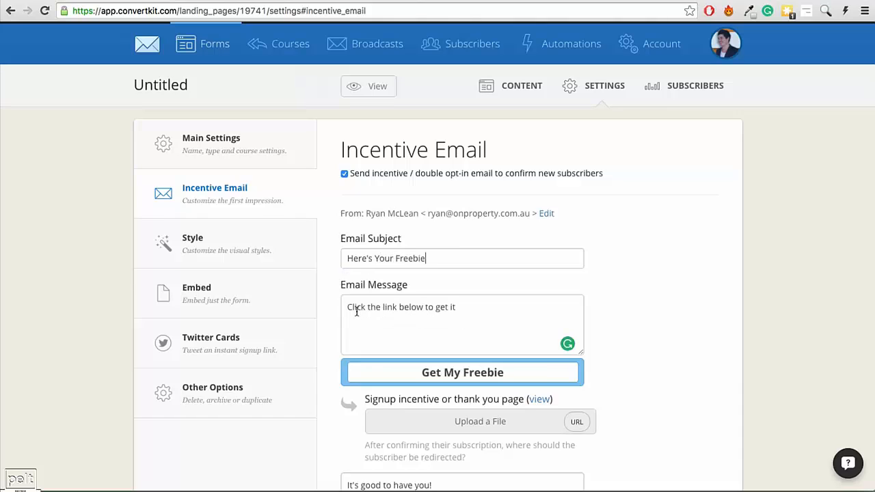
drag(347, 307, 486, 308)
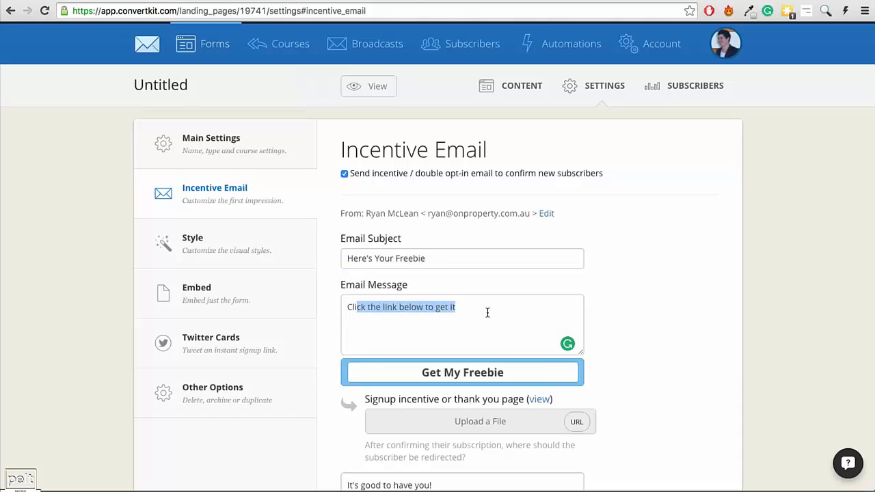
click(488, 308)
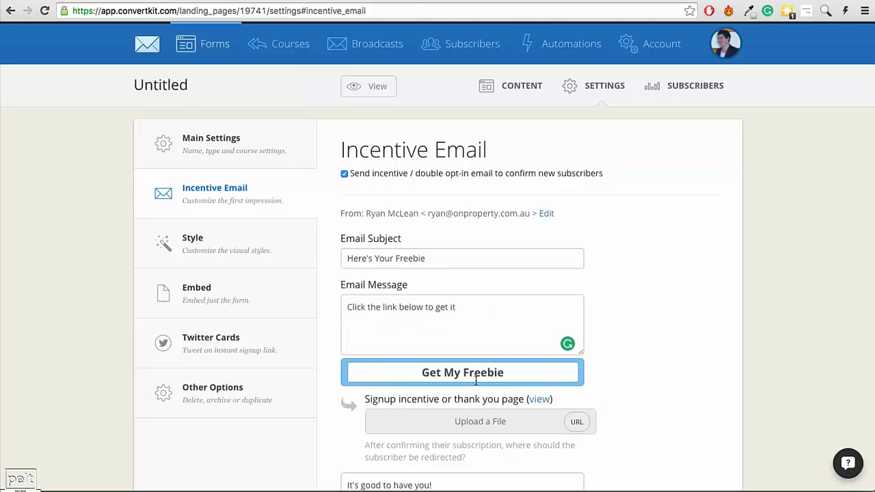
- Switch the signup incentive from a file upload to a URL and enable auto-confirm for new members
click(577, 422)
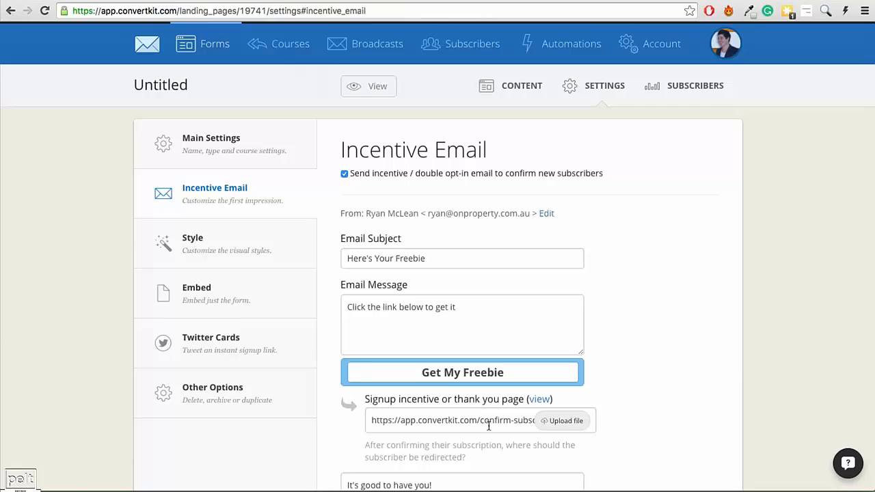
scroll(477, 430, down, 1)
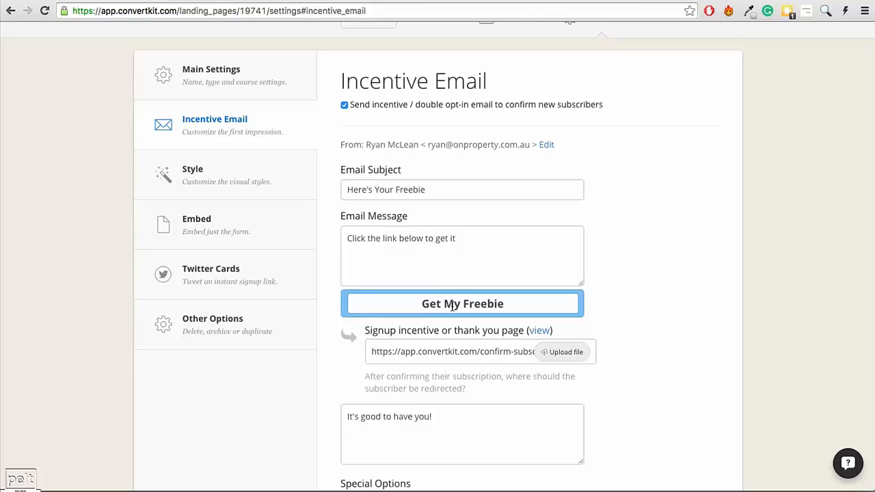
drag(415, 105, 475, 108)
scroll(457, 157, down, 3)
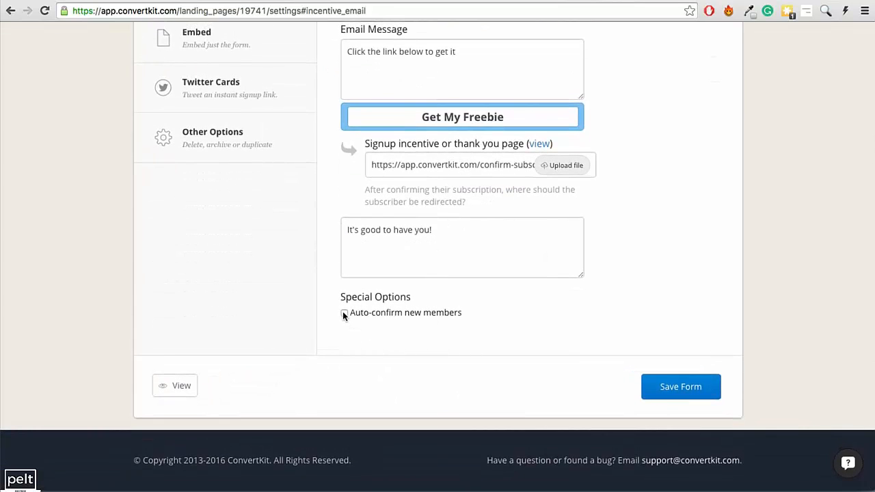
click(344, 313)
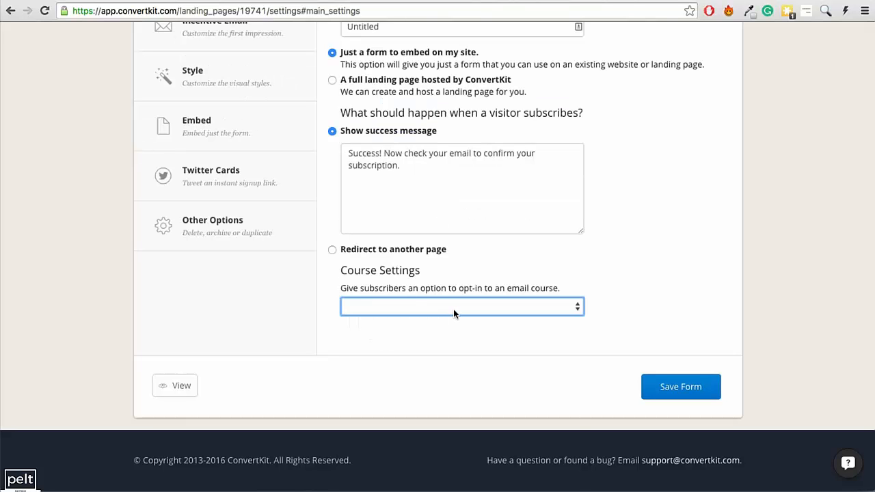
- Assign the [OP] General email course to the form and make it mandatory for all new subscribers
click(454, 307)
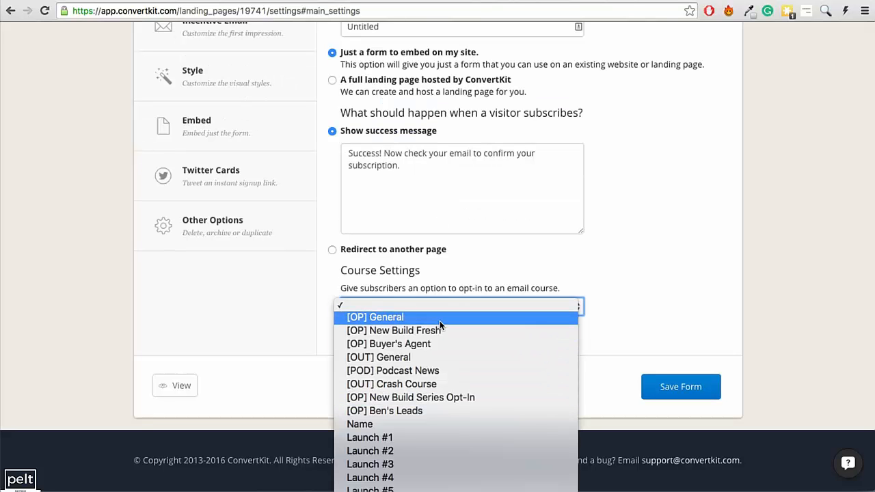
click(439, 322)
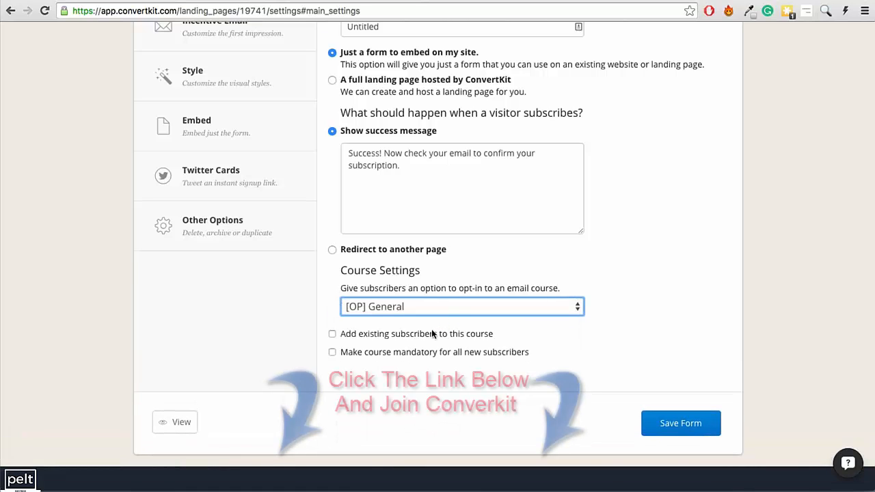
click(349, 352)
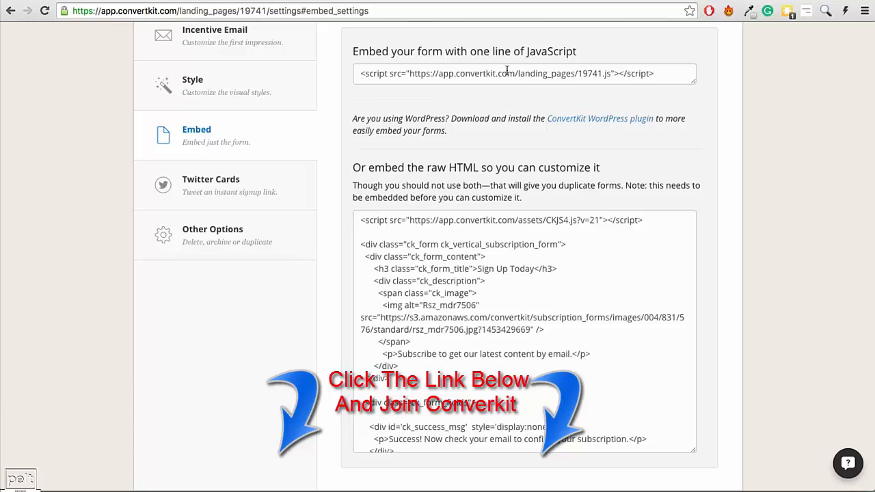
- Examine the form's JavaScript embed code and the existing opt-in offers on the onproperty.com.au home page and free page
drag(362, 73, 681, 73)
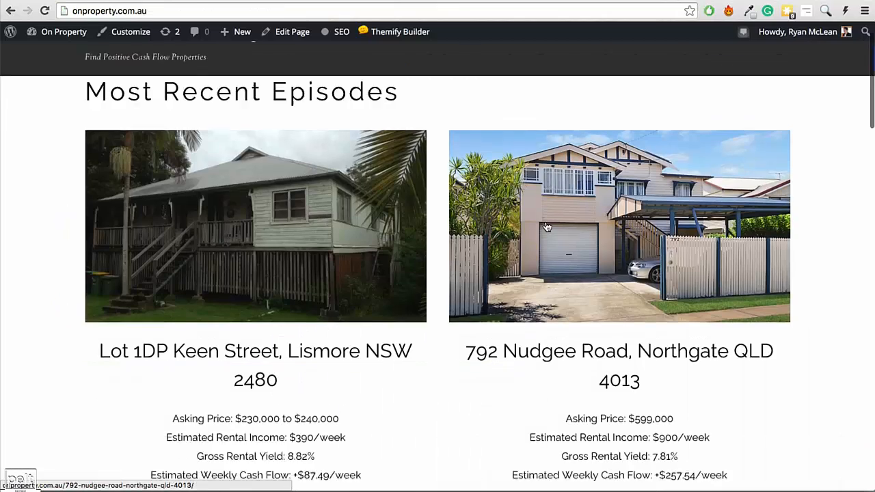
scroll(547, 227, down, 15)
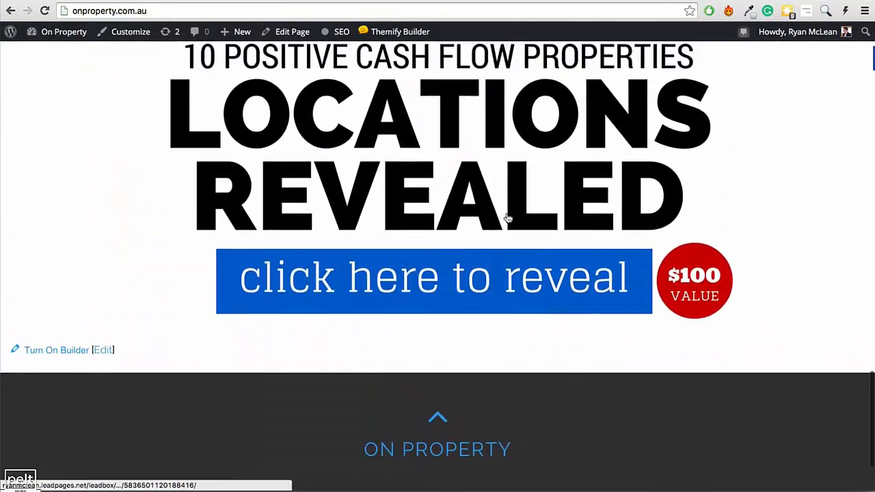
click(463, 197)
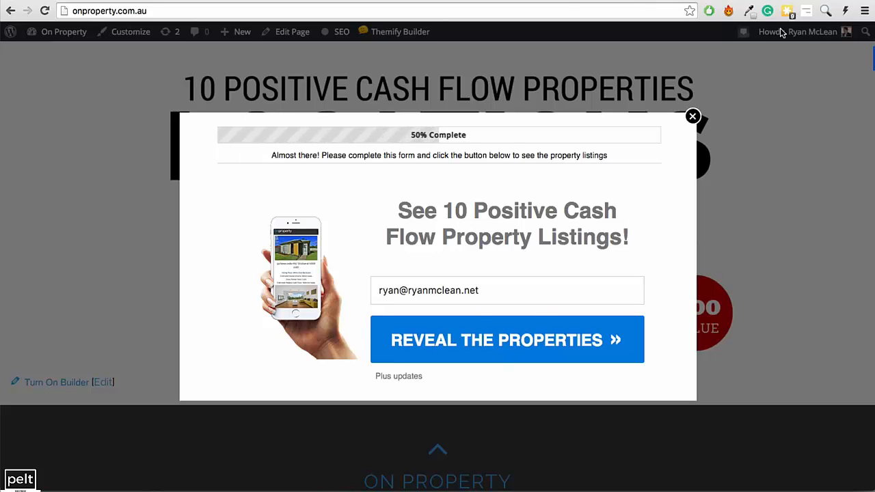
key(ctrl+Tab)
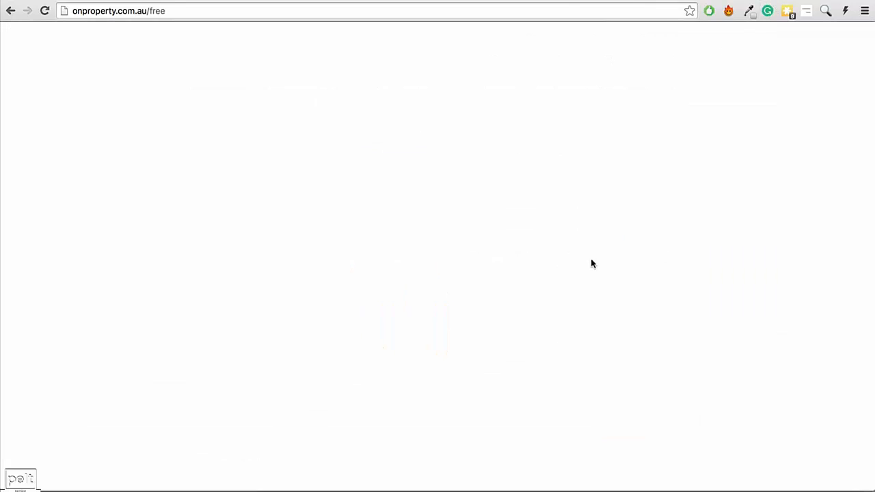
click(552, 201)
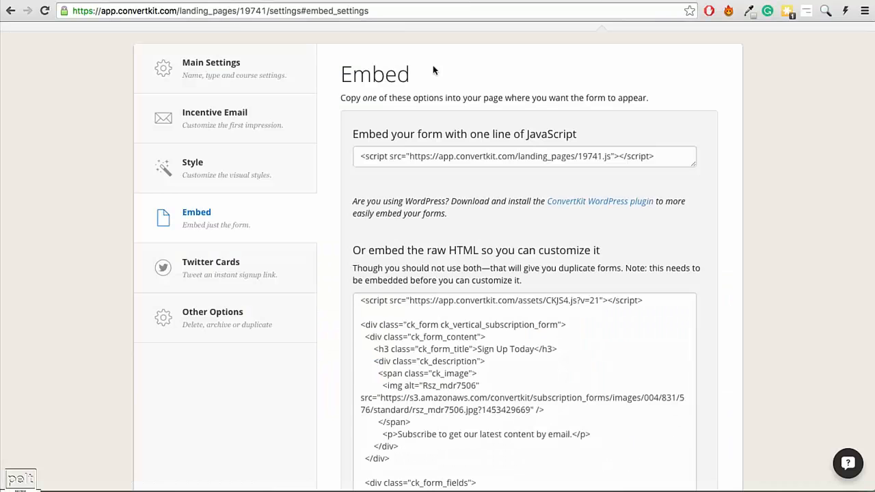
- Start a new automation rule with a Clicks a link trigger and the actions Subscribe to a course and Add tag
scroll(493, 98, up, 3)
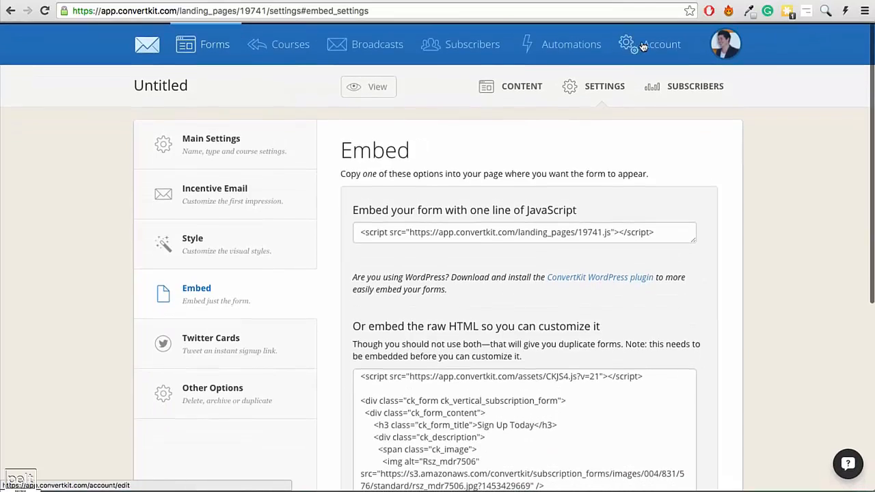
click(569, 46)
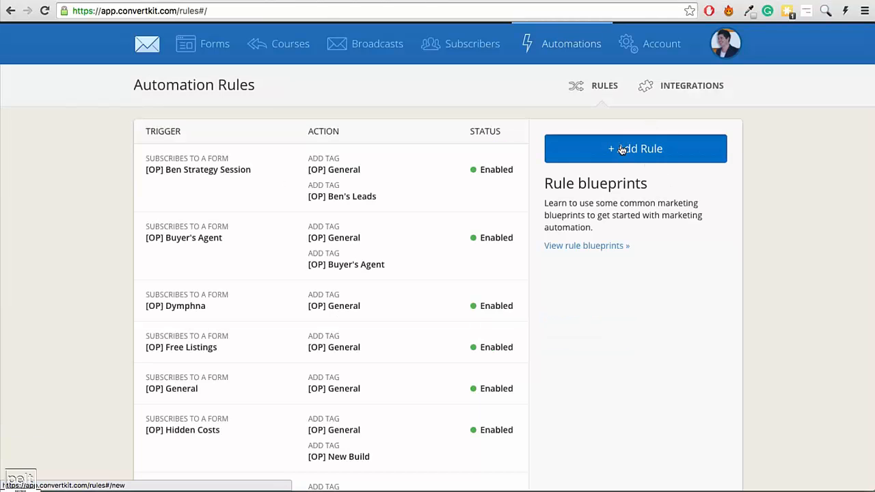
click(622, 149)
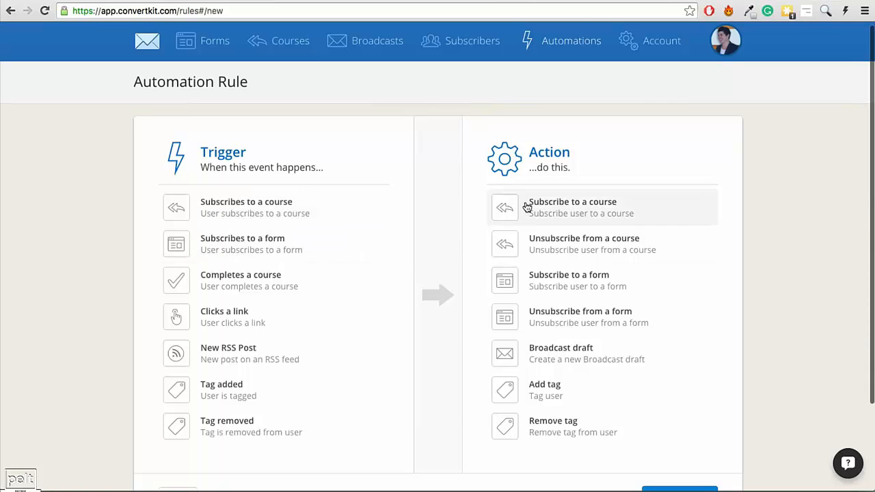
scroll(568, 348, up, 1)
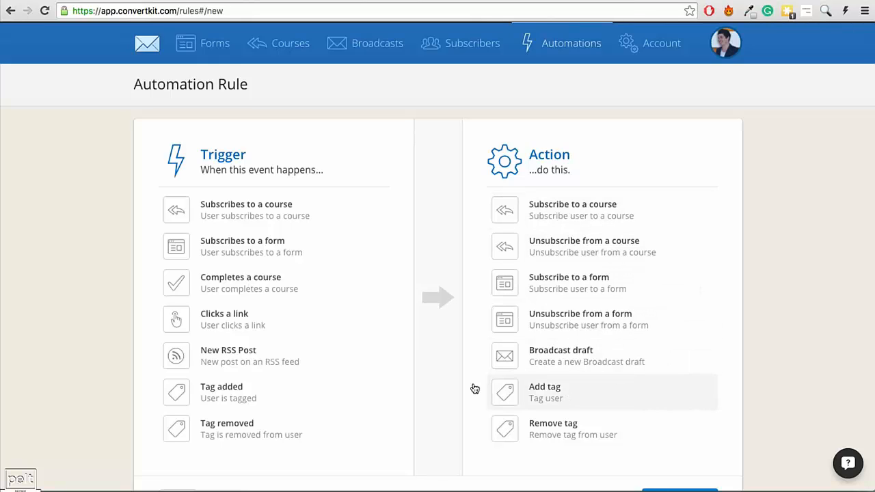
click(231, 325)
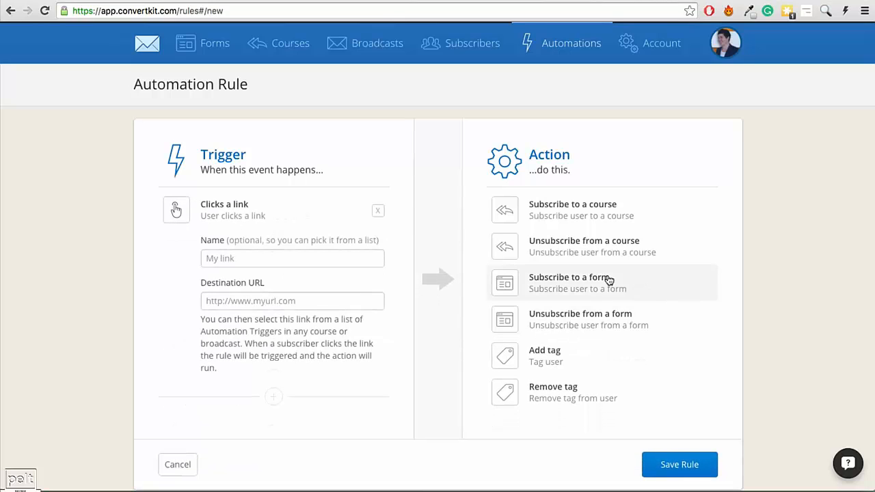
click(597, 217)
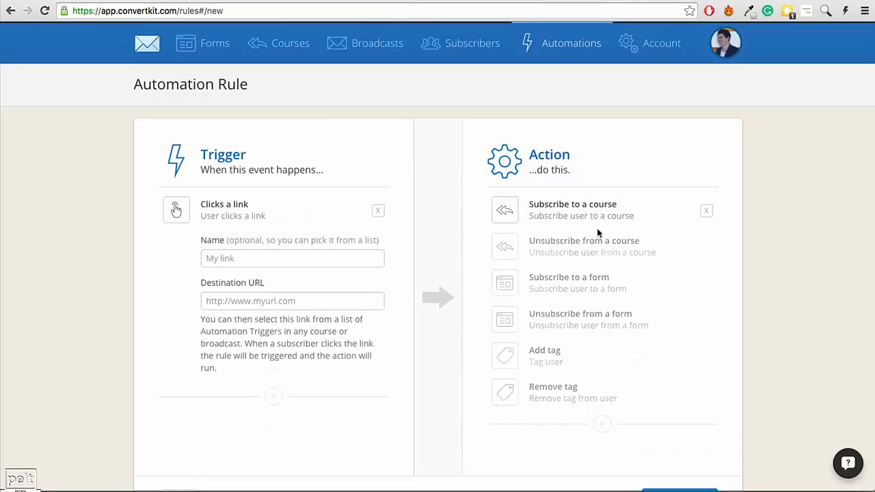
click(602, 244)
scroll(582, 415, down, 2)
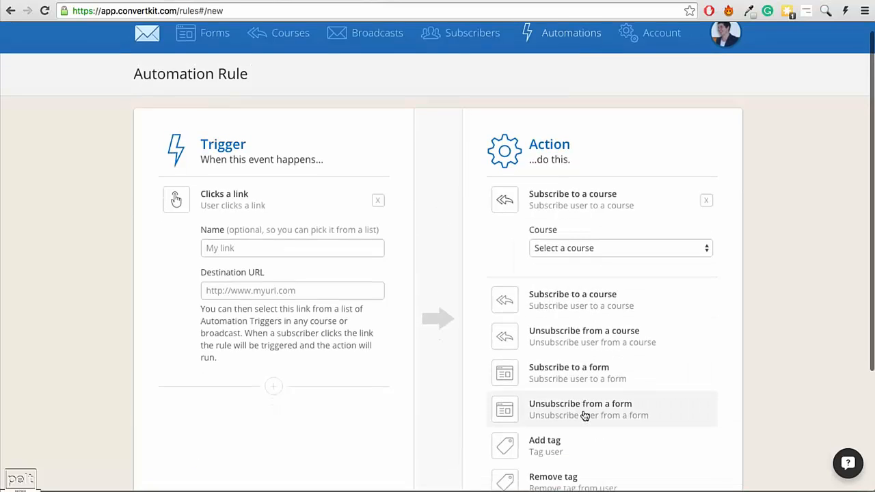
click(547, 414)
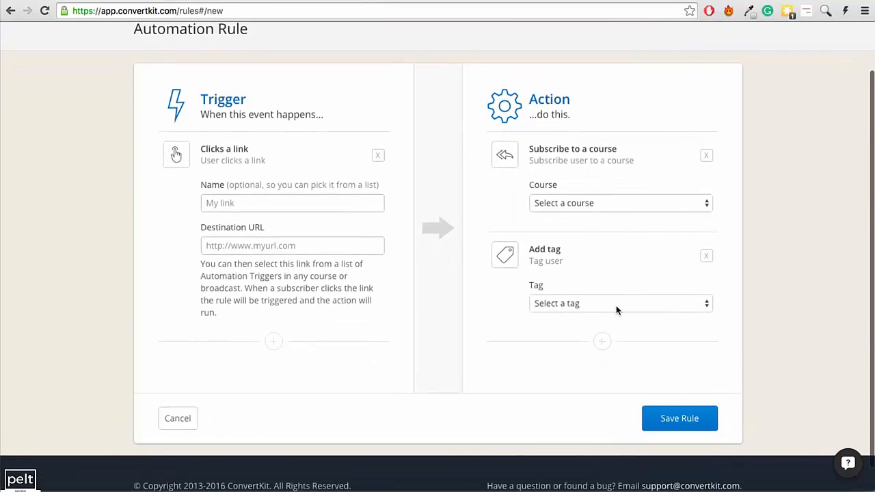
click(616, 304)
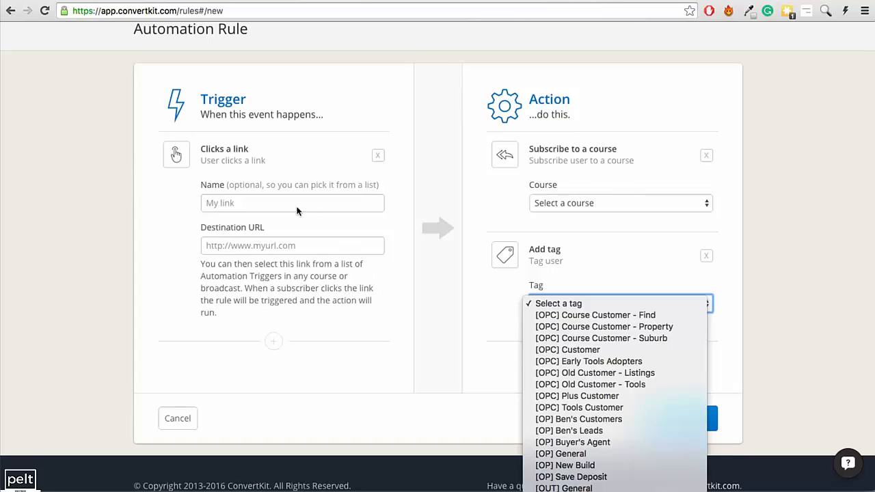
click(251, 201)
click(251, 201)
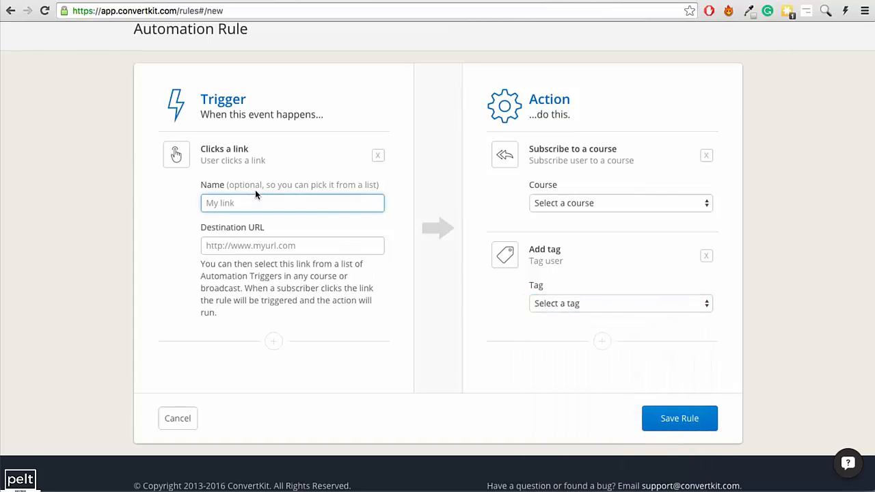
text(On Property Product)
key(Tab)
text(htt)
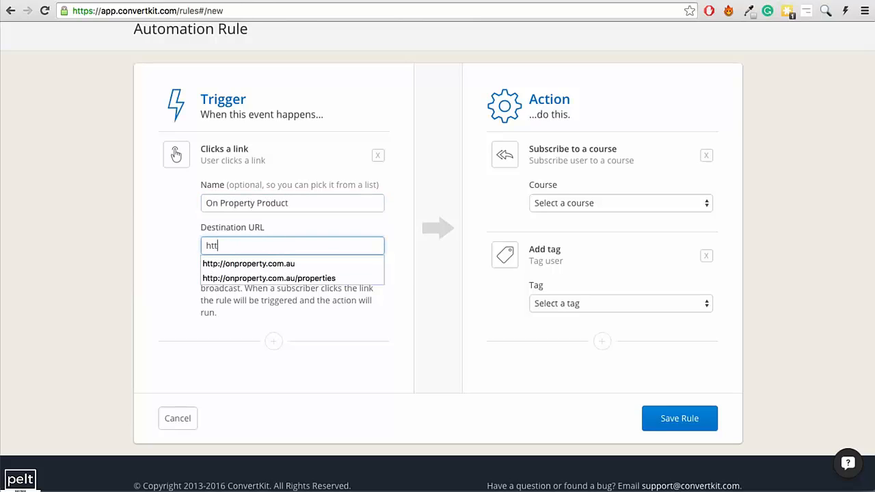
text(p://onproperty.com.au/memberships)
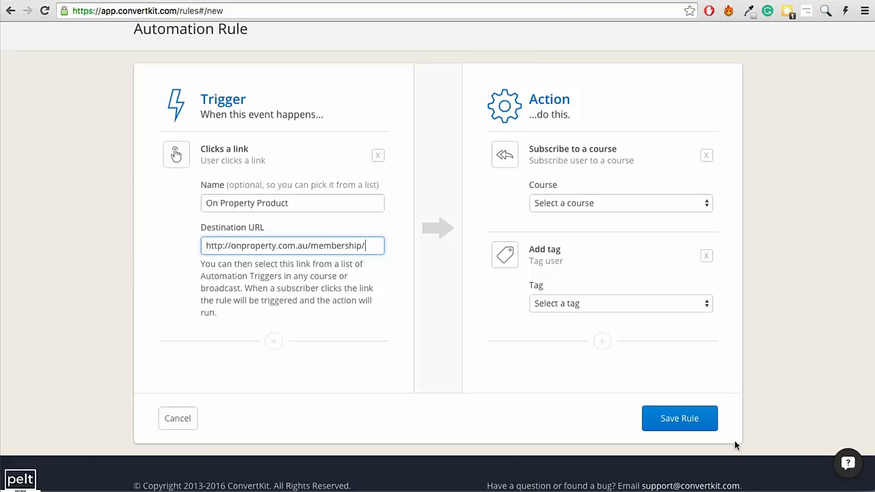
- Set the rule's course to Launch #1 and its tag to [OP] General, and save the rule
click(592, 203)
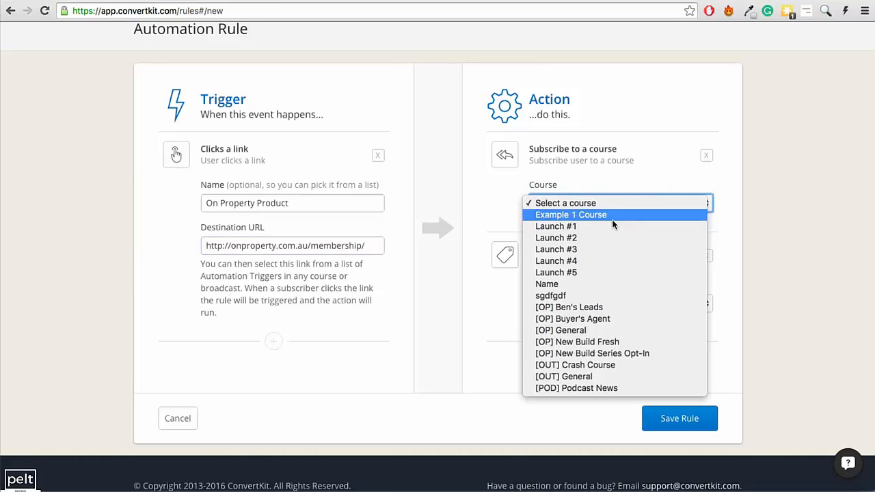
click(583, 226)
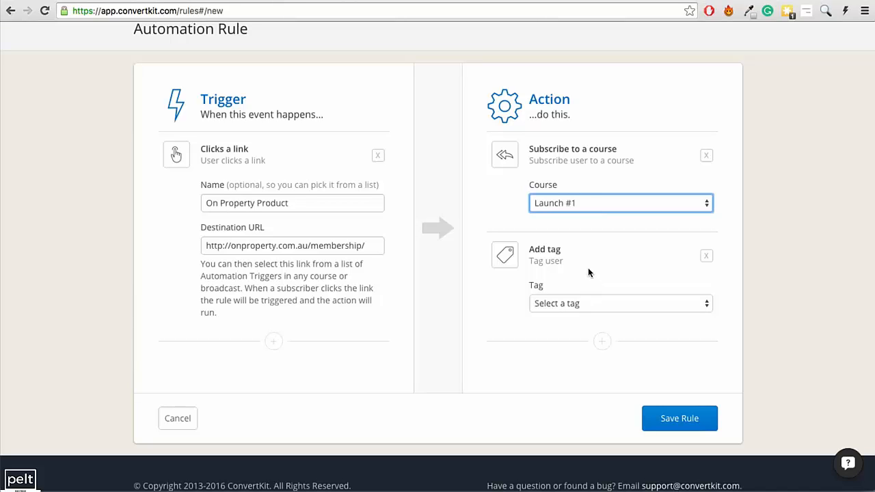
click(578, 304)
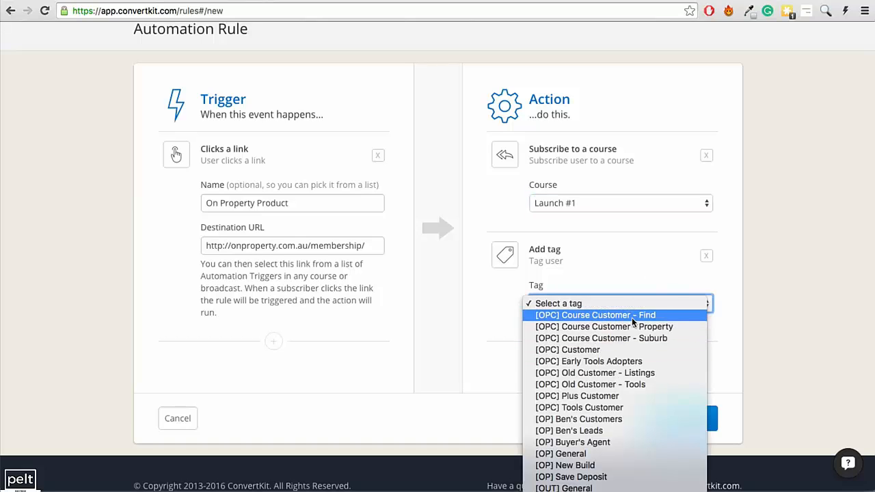
click(571, 454)
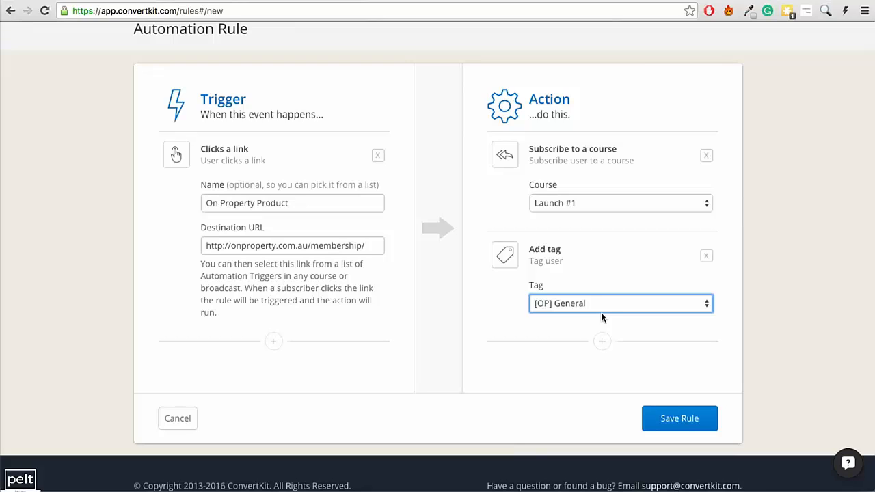
click(674, 423)
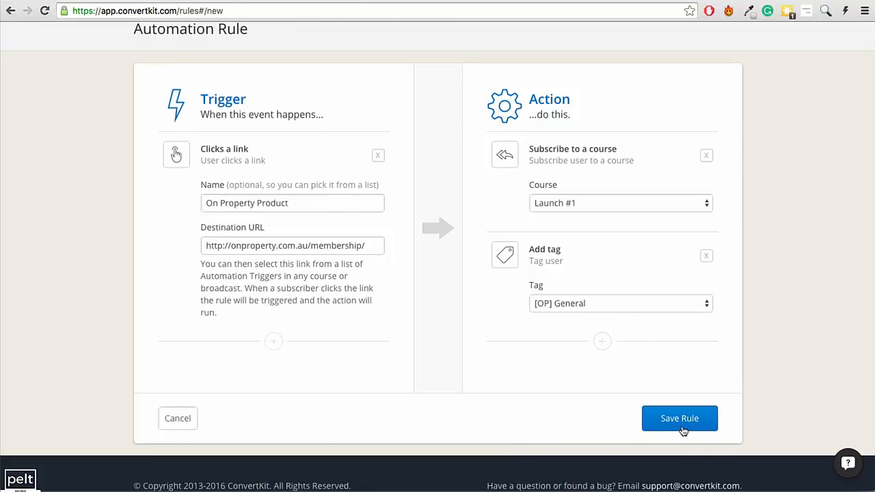
- Open the draft broadcast "Email Subject" for editing and proceed past its recipients to the content stage
scroll(344, 81, up, 2)
click(404, 53)
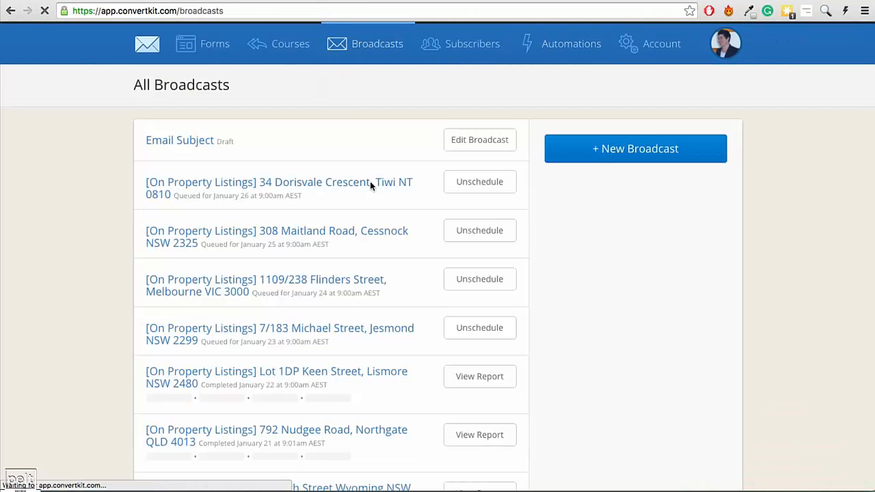
click(471, 146)
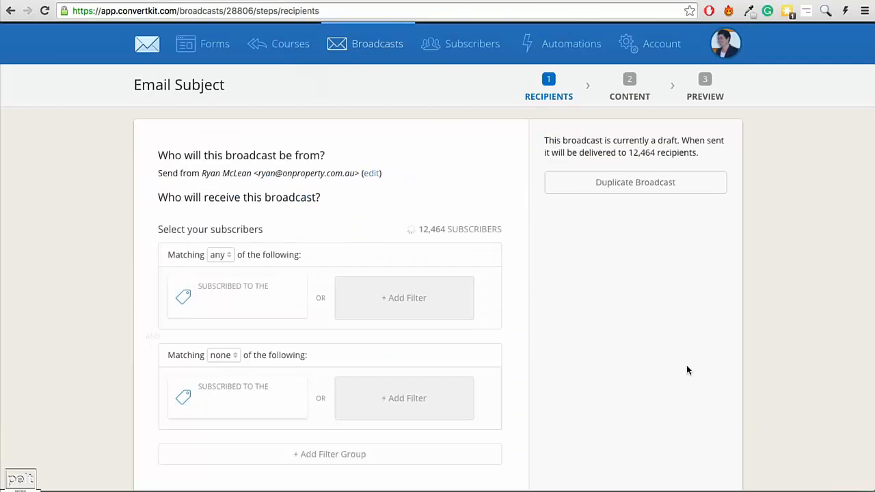
scroll(592, 341, down, 4)
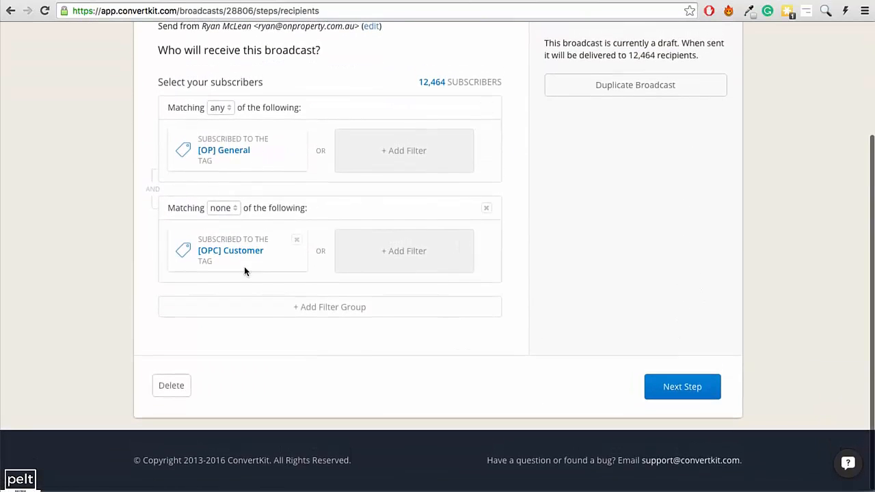
click(667, 398)
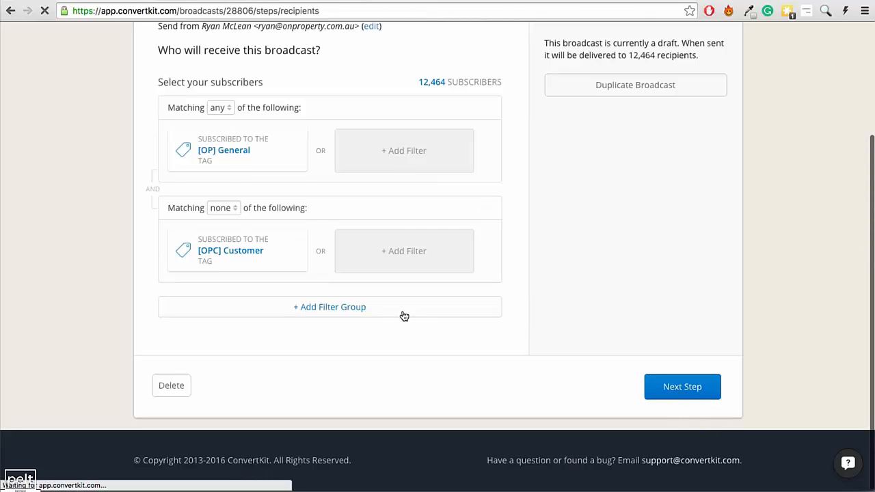
- Add the line "Link to sales page" and a sign-off with the sender's first name below the broadcast's email content
click(268, 251)
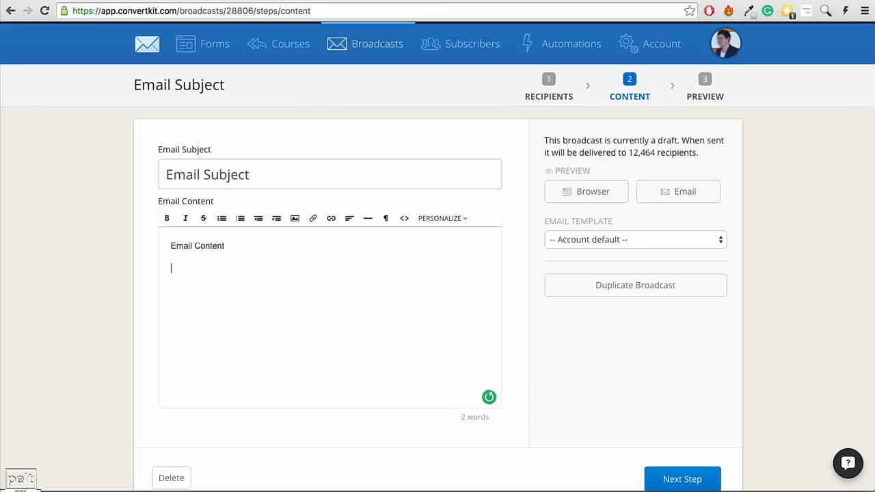
key(Return)
text(Link to sales page)
key(Return)
text(Ryan)
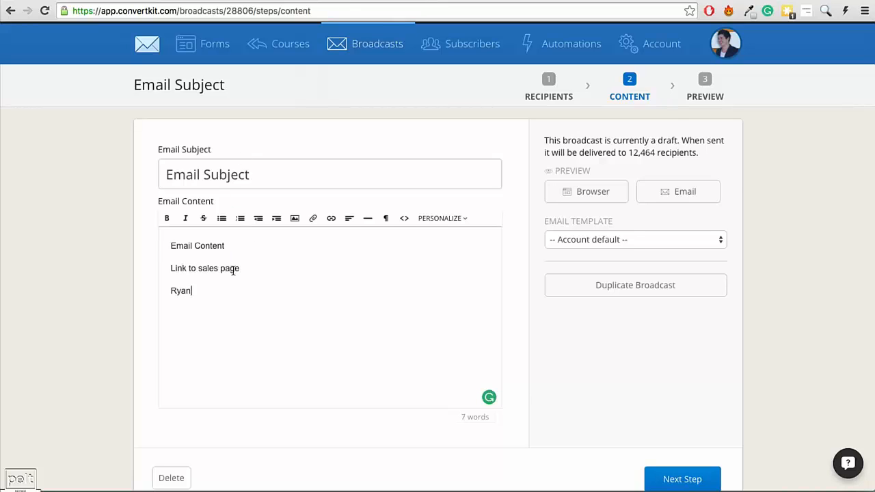
- Link the text "Link to sales page" to the On Property Product link trigger
click(238, 268)
shift+click(171, 270)
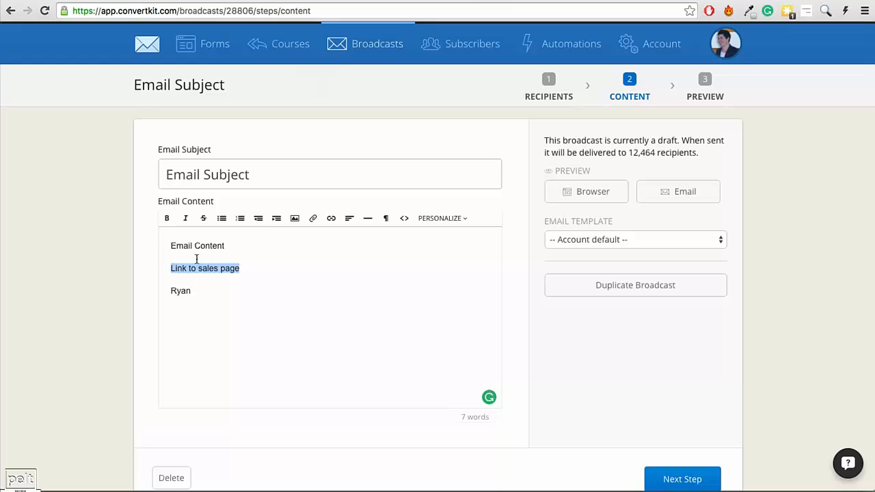
click(331, 218)
click(349, 239)
click(563, 236)
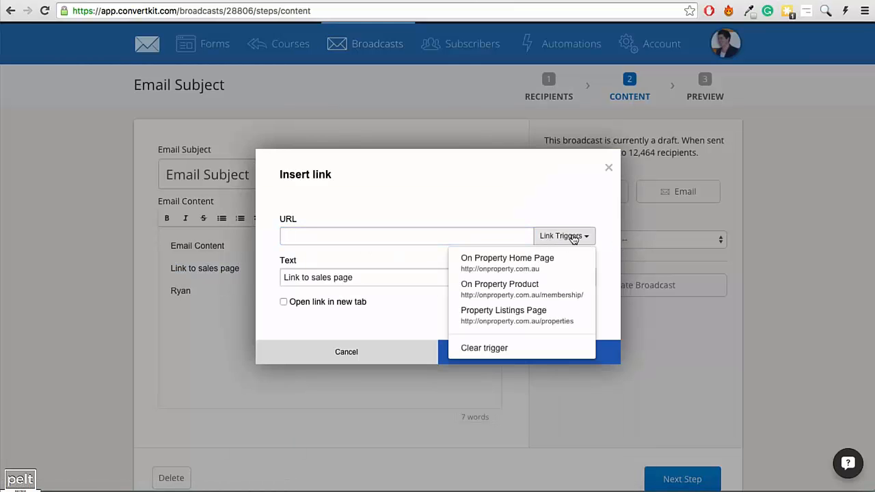
click(499, 288)
click(523, 353)
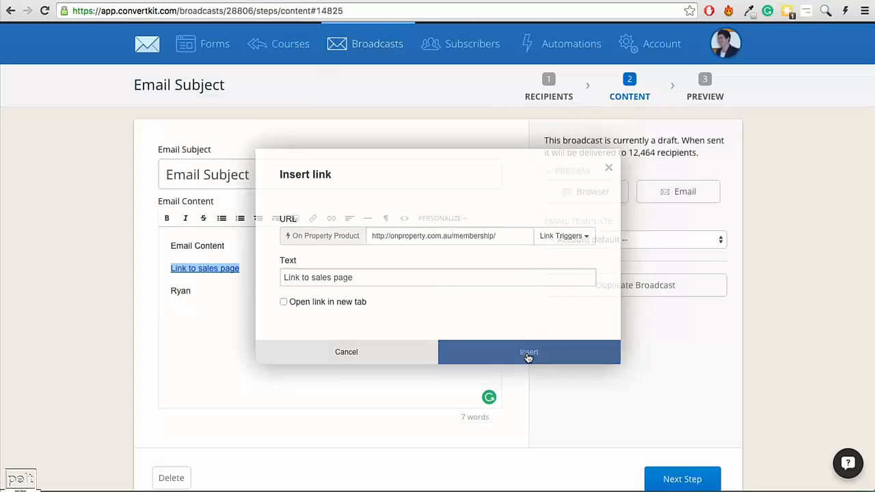
click(231, 332)
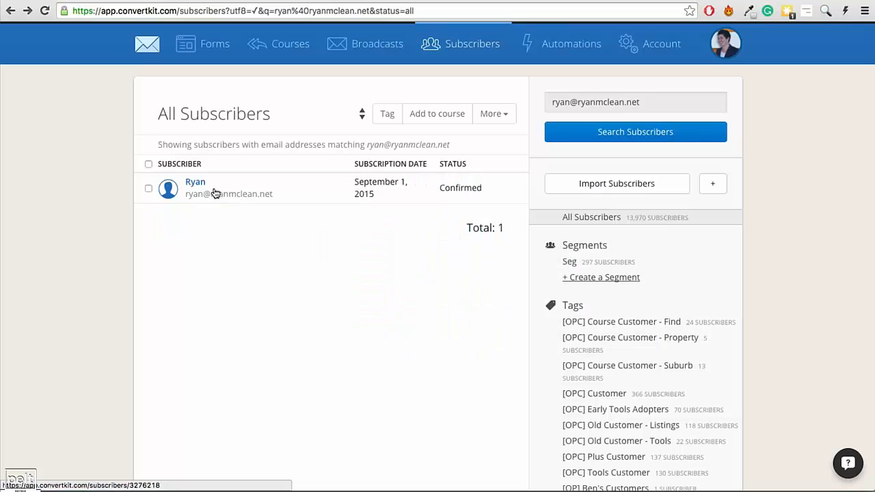
- Open the found subscriber's profile and remove the tags [OPC] Plus Customer and [OPC] Course Customer - Find
click(214, 194)
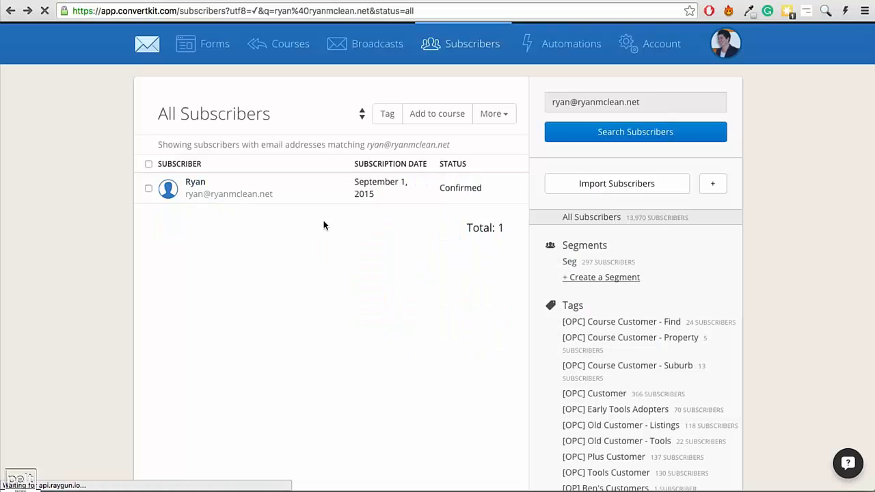
scroll(606, 297, down, 4)
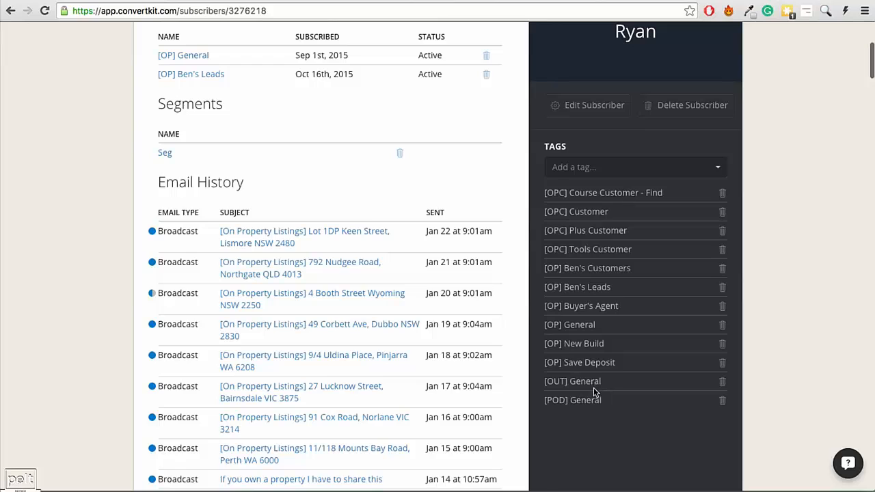
click(722, 233)
click(723, 194)
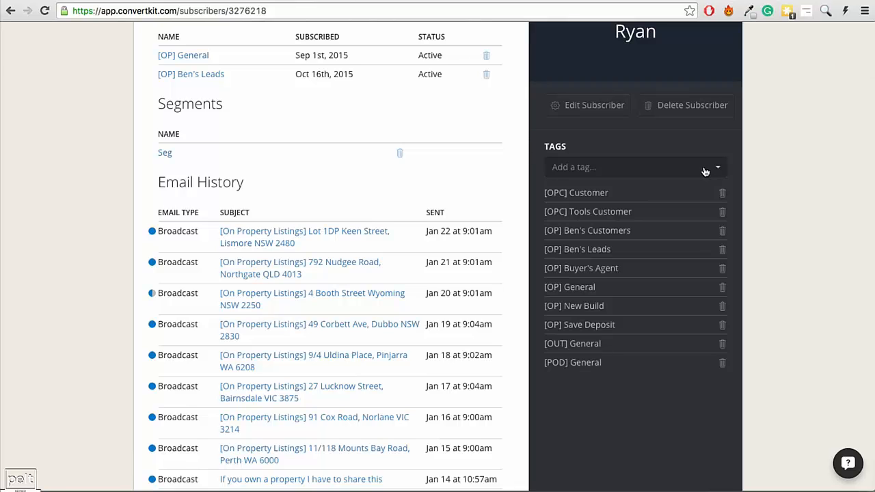
- Add the [OPC] Plus Customer tag to the subscriber and highlight the [OPC] Customer entry in the tag list
click(704, 169)
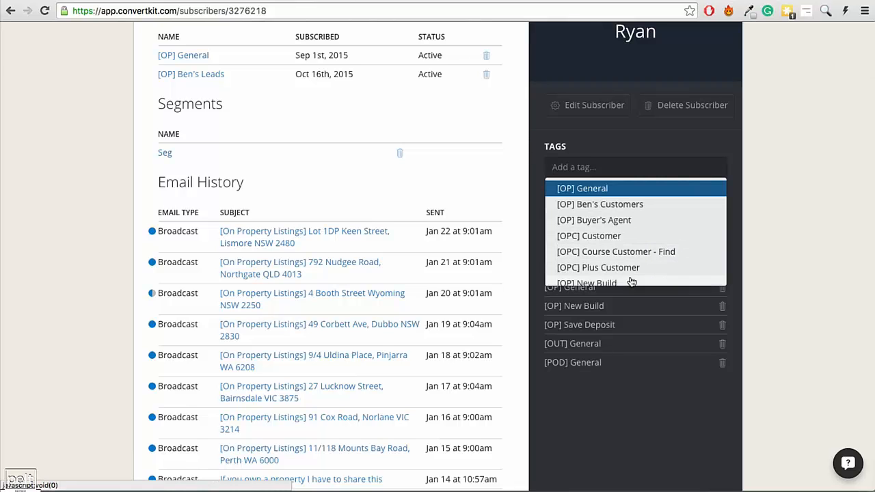
click(590, 272)
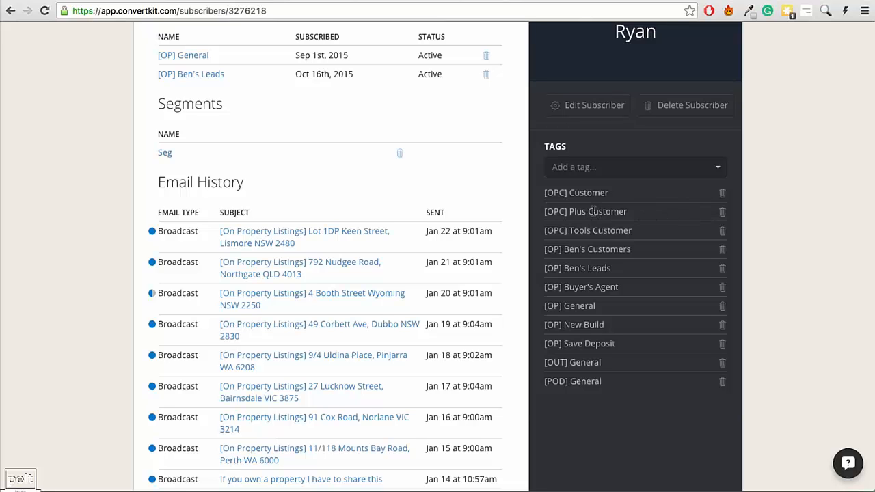
scroll(593, 211, up, 5)
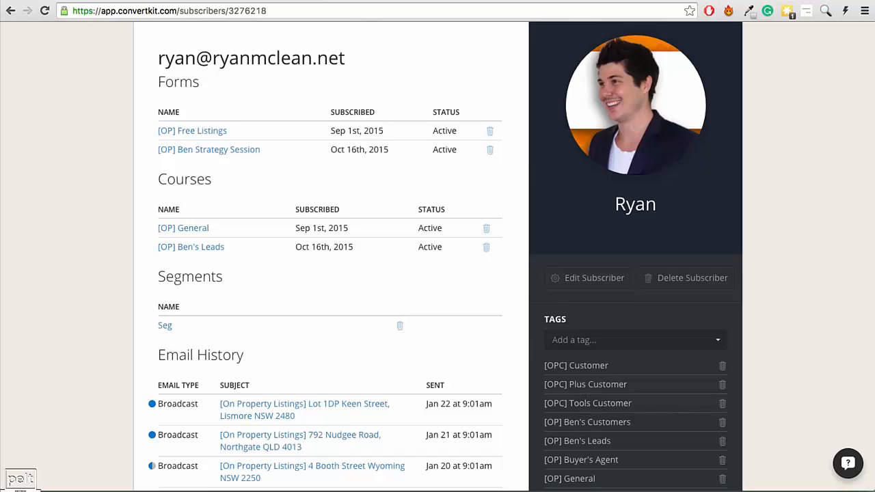
triple_click(592, 368)
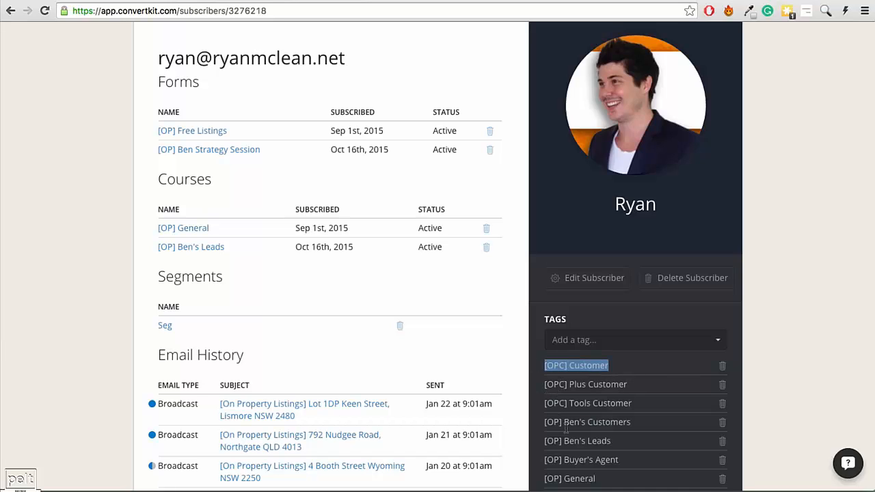